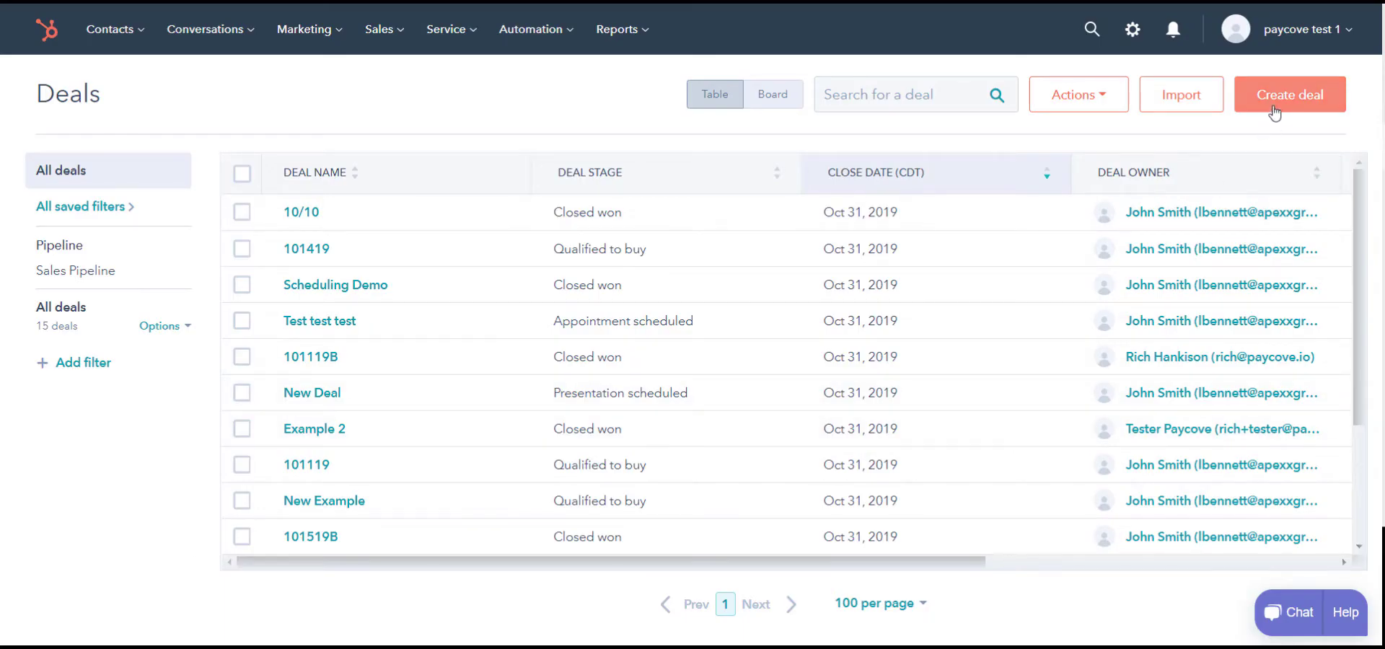
# - Start a new deal named Scheduling, set its stage to Presentation scheduled and enter an amount of 200
pyautogui.click(1275, 107)
pyautogui.write('Scheduling')
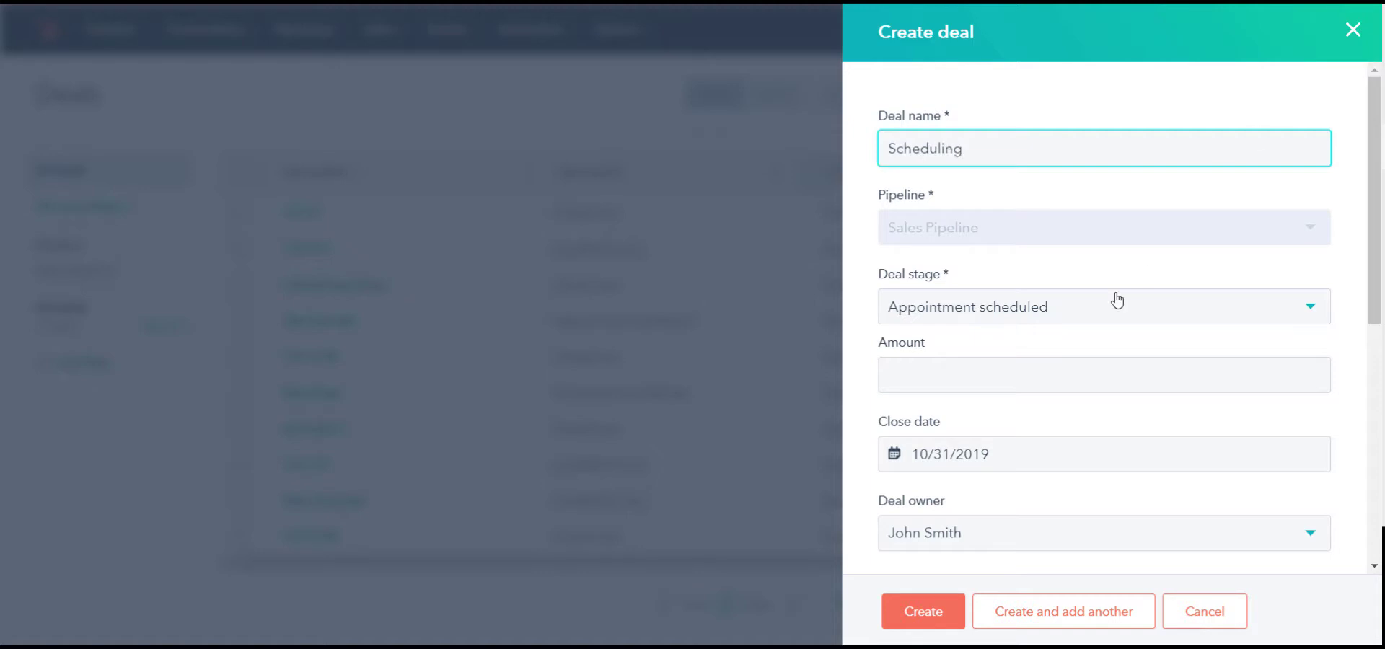
pyautogui.click(1078, 317)
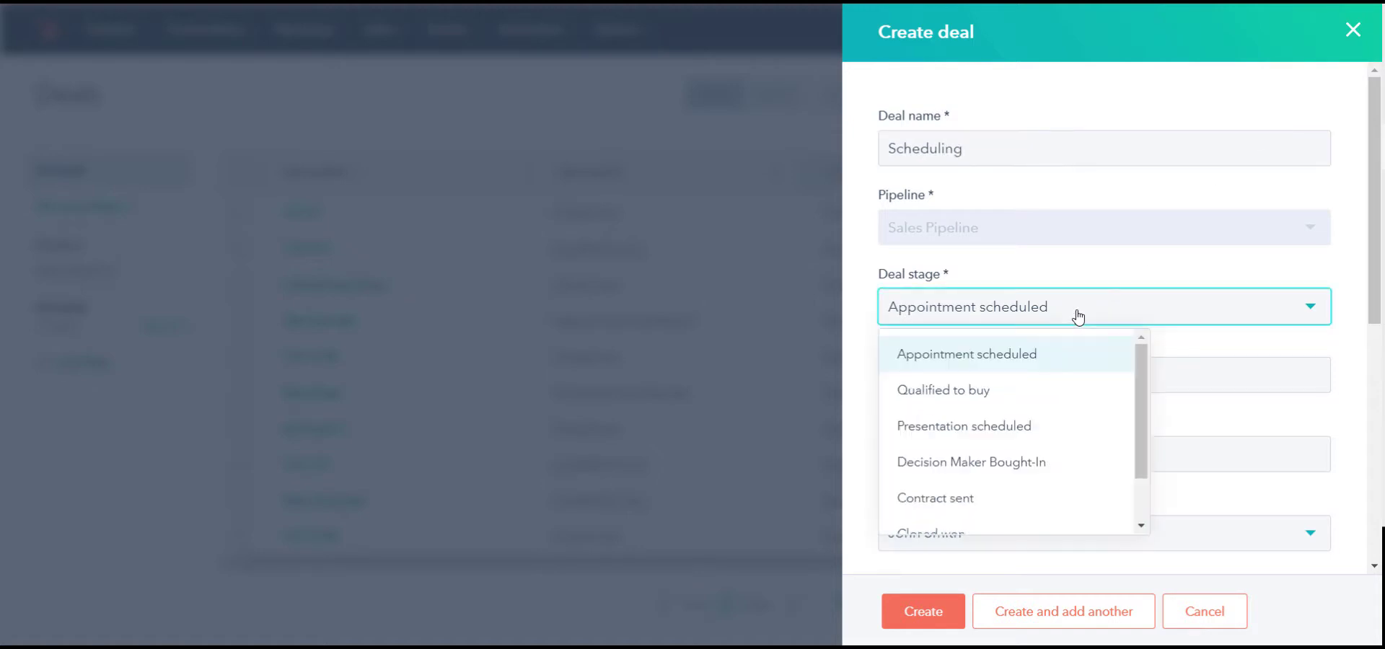
pyautogui.click(1065, 424)
pyautogui.click(1068, 380)
pyautogui.write('200')
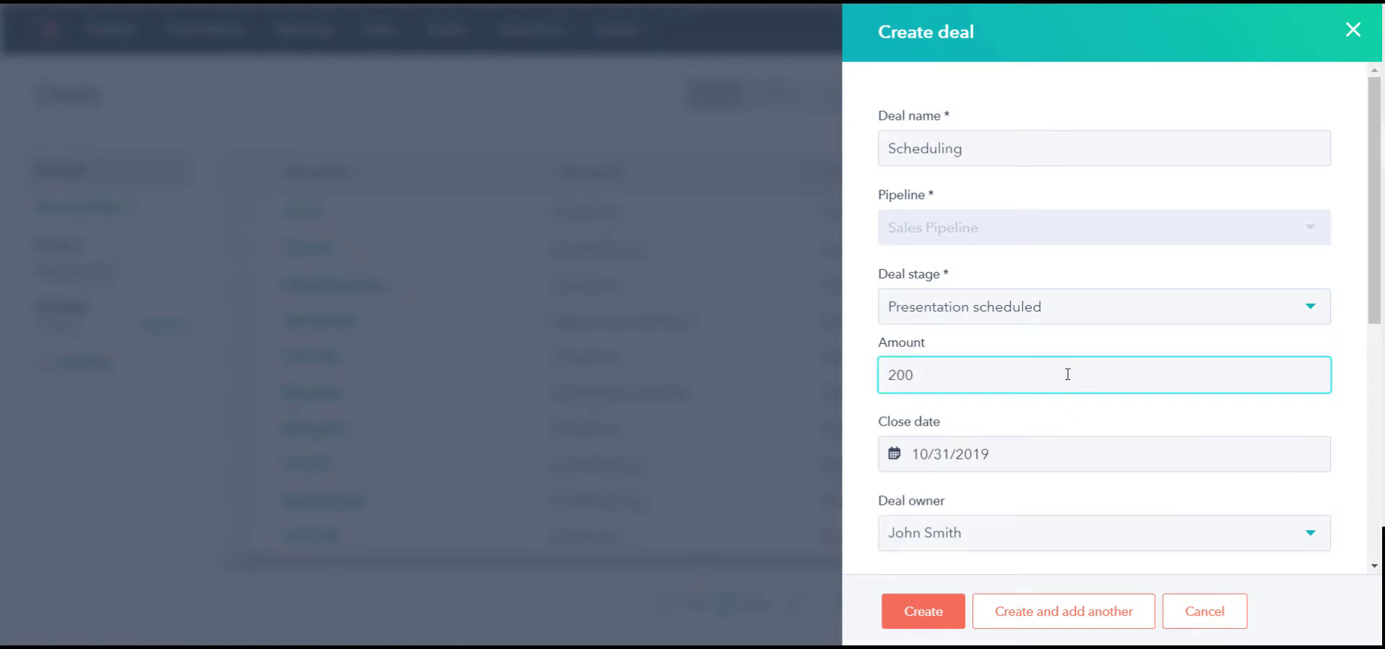
# - Associate the deal with the existing contact found by searching "fake", and create the deal
pyautogui.moveTo(1375, 323); pyautogui.dragTo(1382, 546)
pyautogui.click(1092, 458)
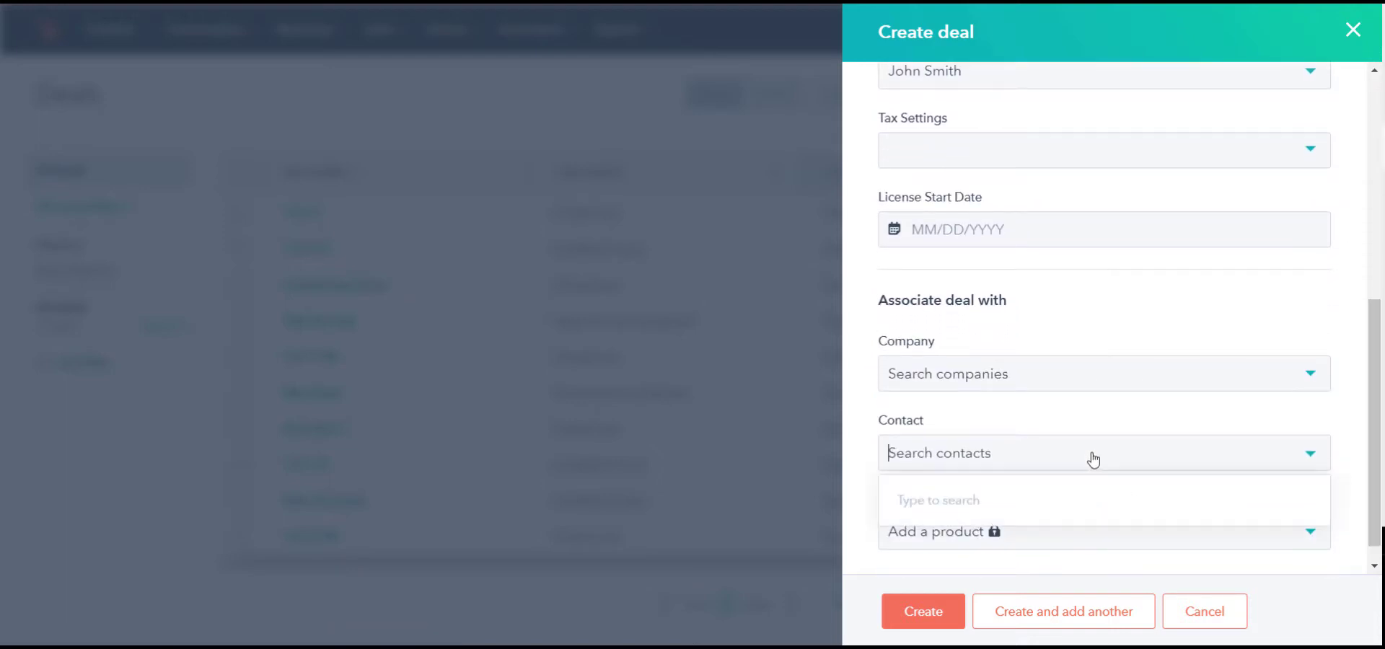
pyautogui.write('fake')
pyautogui.click(1083, 498)
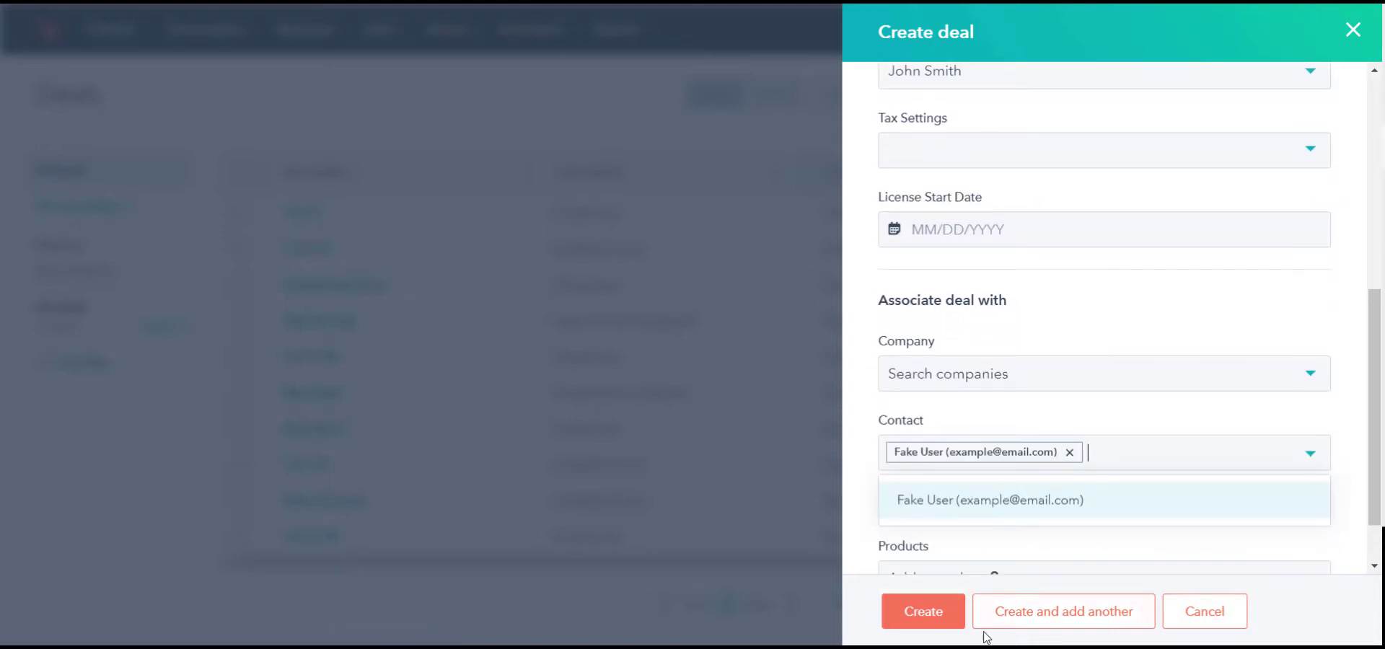
pyautogui.click(918, 611)
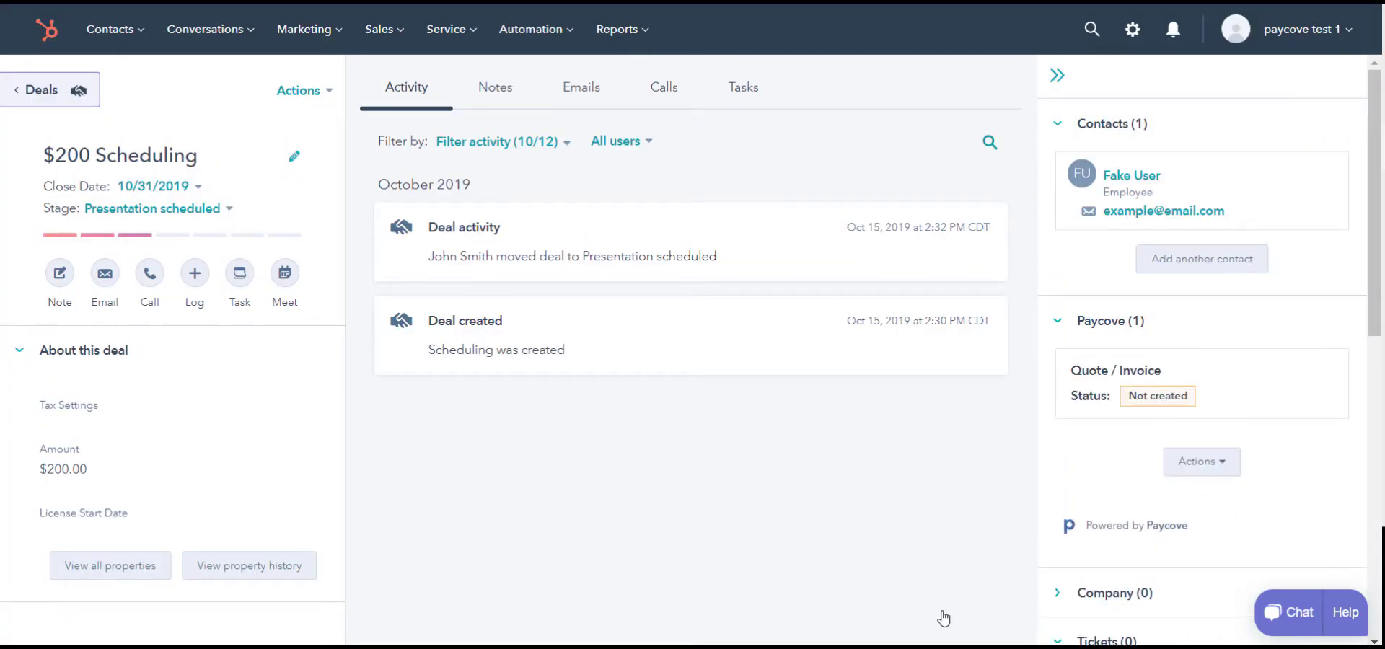
# - Create a Paycove invoice from the Scheduling deal and open that invoice in Paycove
pyautogui.click(1181, 475)
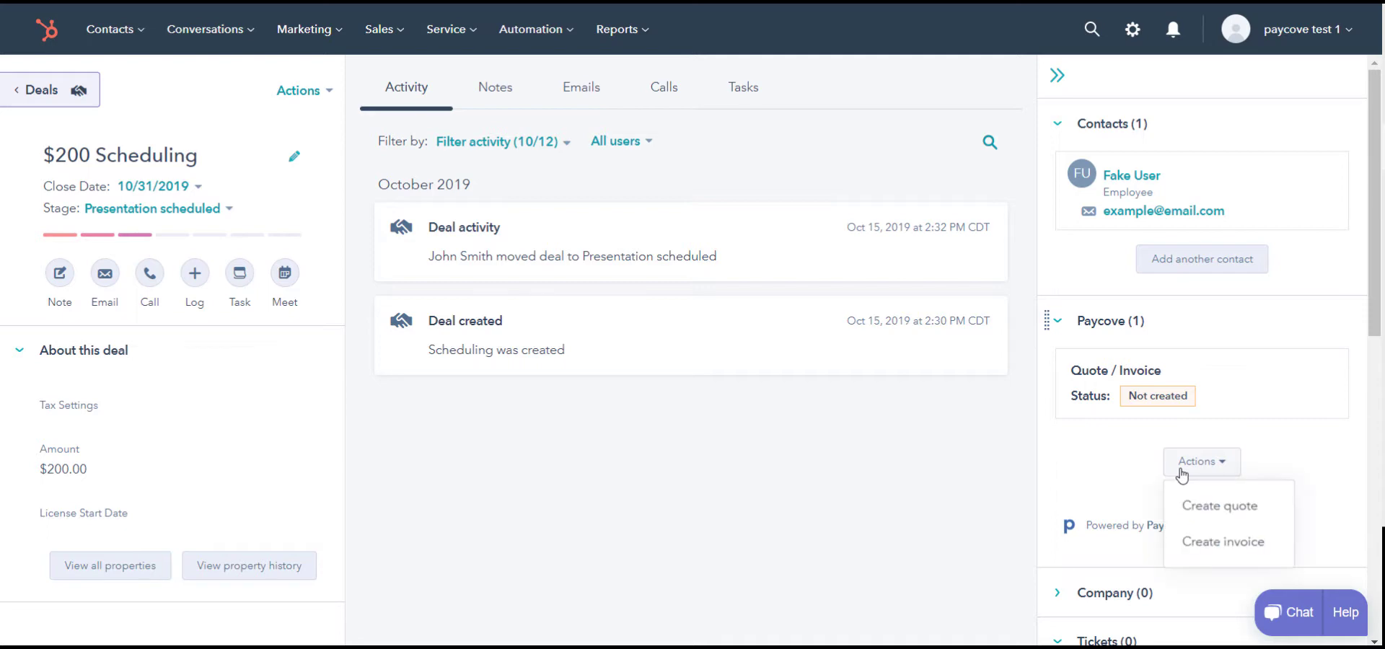
pyautogui.click(1211, 553)
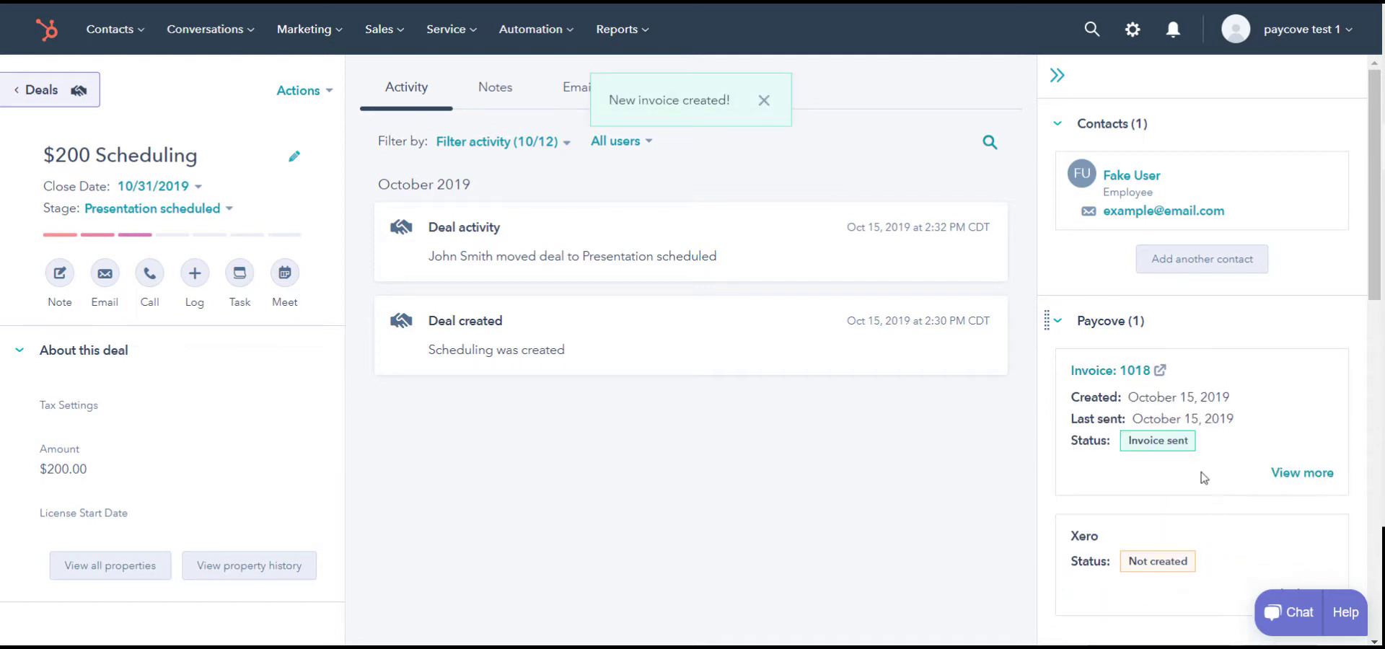
pyautogui.click(1139, 372)
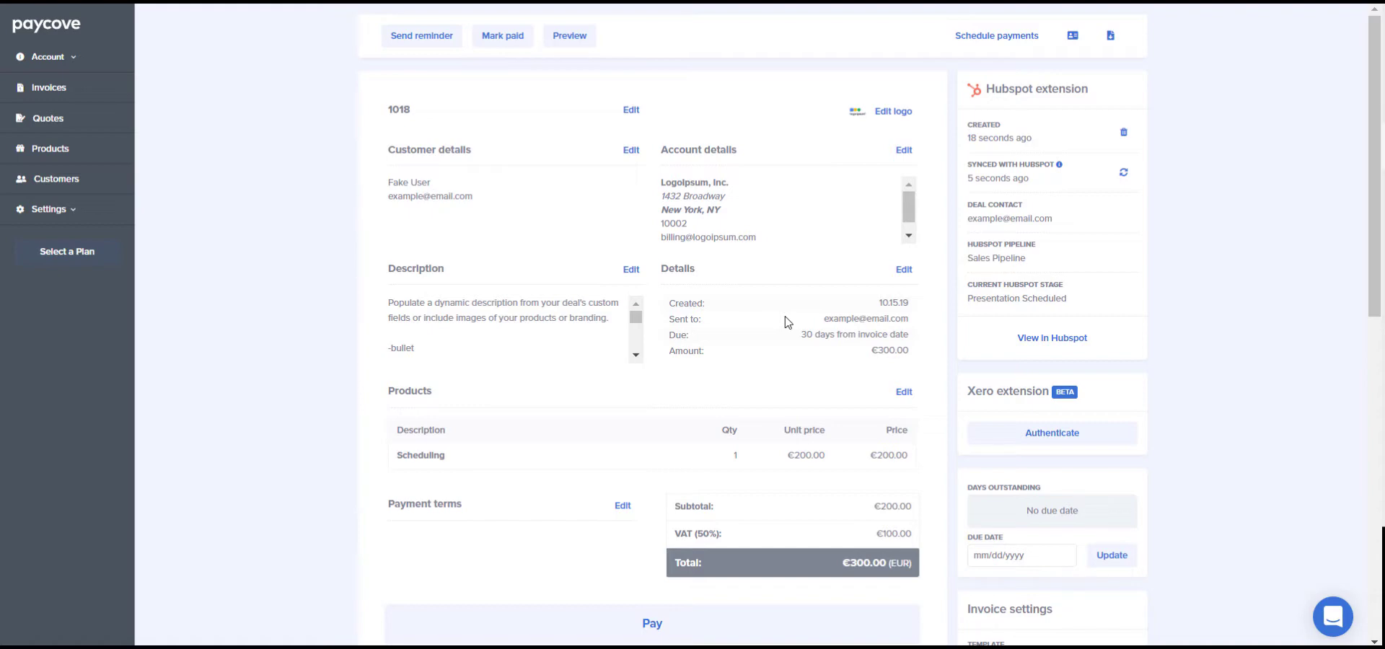
# - Auto-schedule the invoice as 4 monthly payments starting 01/01/2020 with auto-bill enabled
pyautogui.click(986, 46)
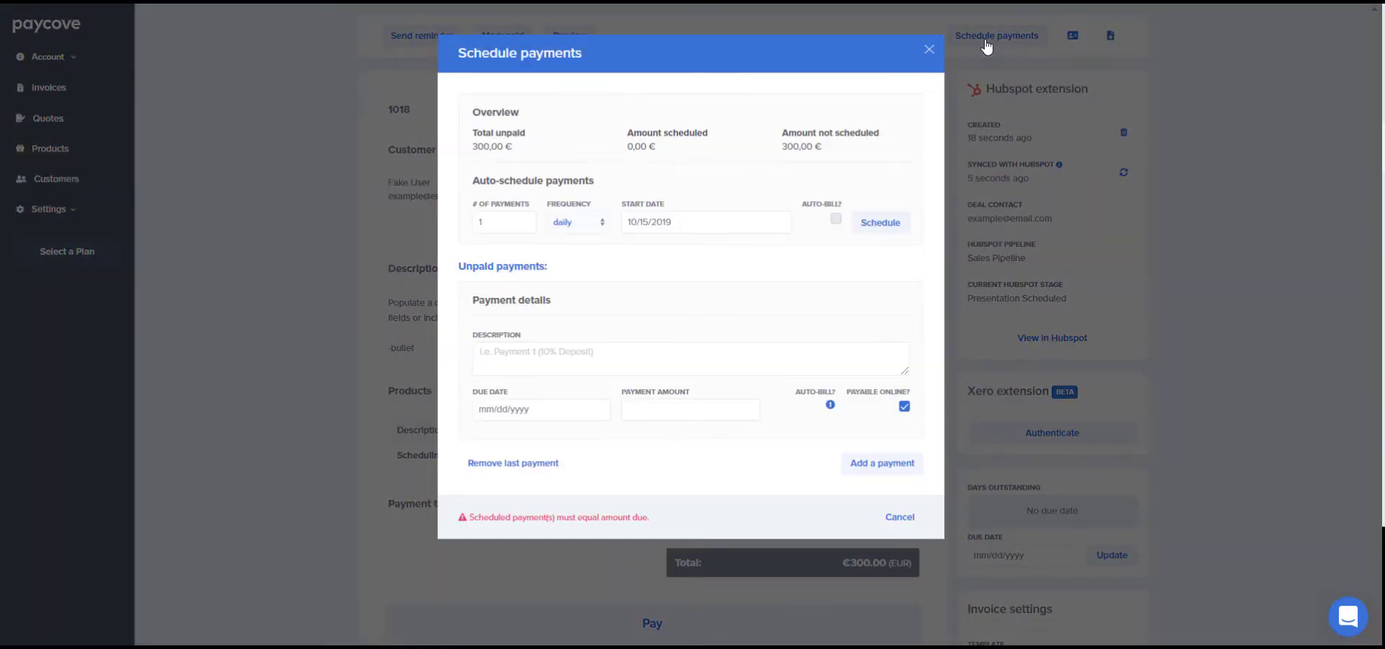
pyautogui.doubleClick(526, 220)
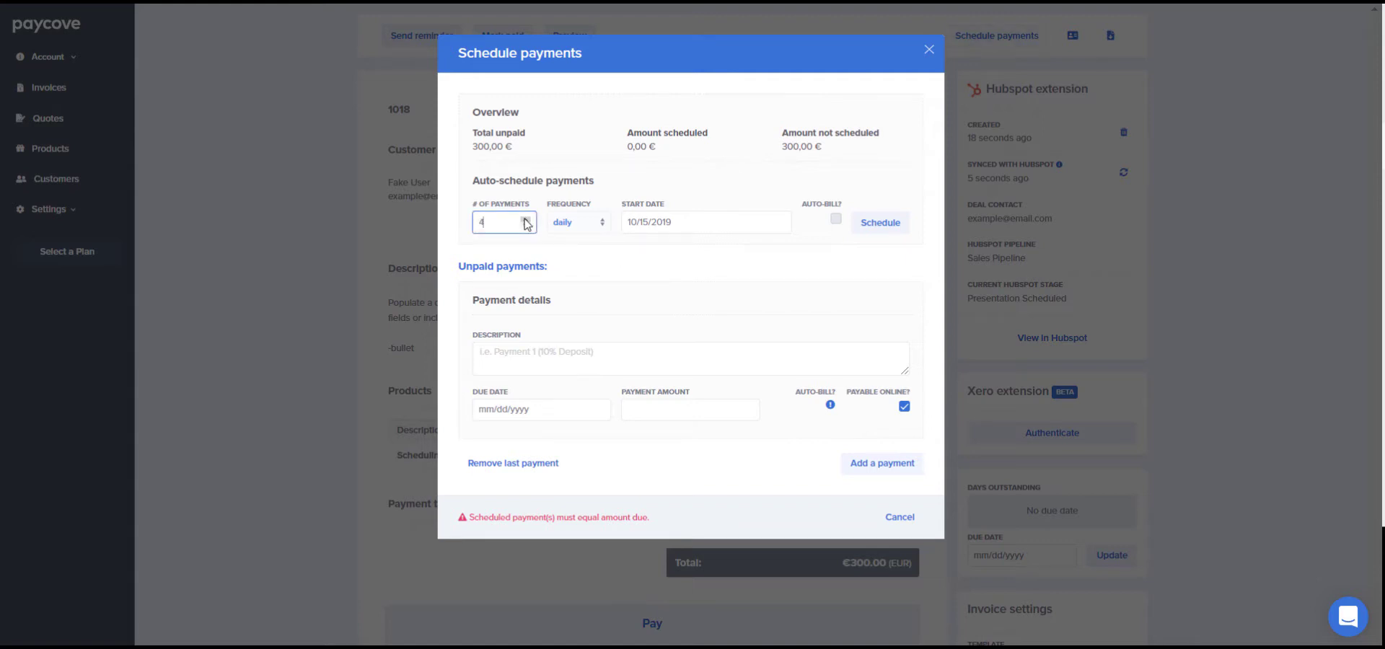
pyautogui.click(568, 227)
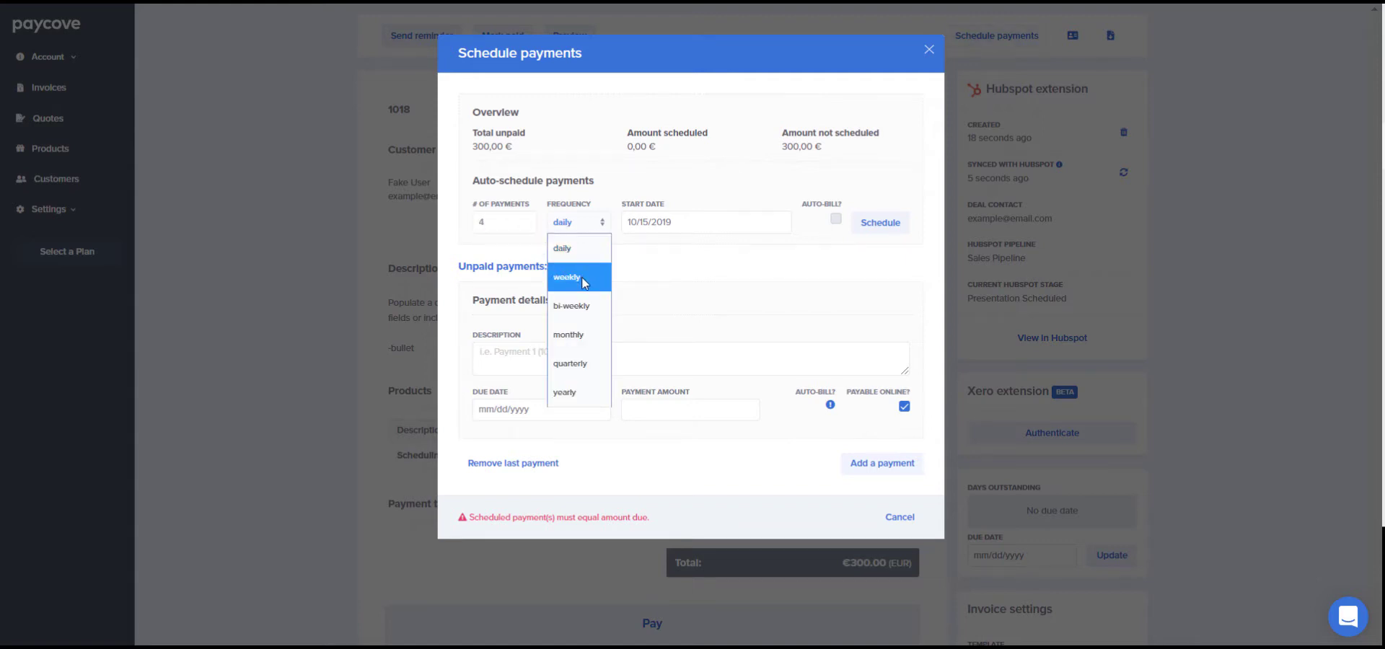
pyautogui.click(586, 333)
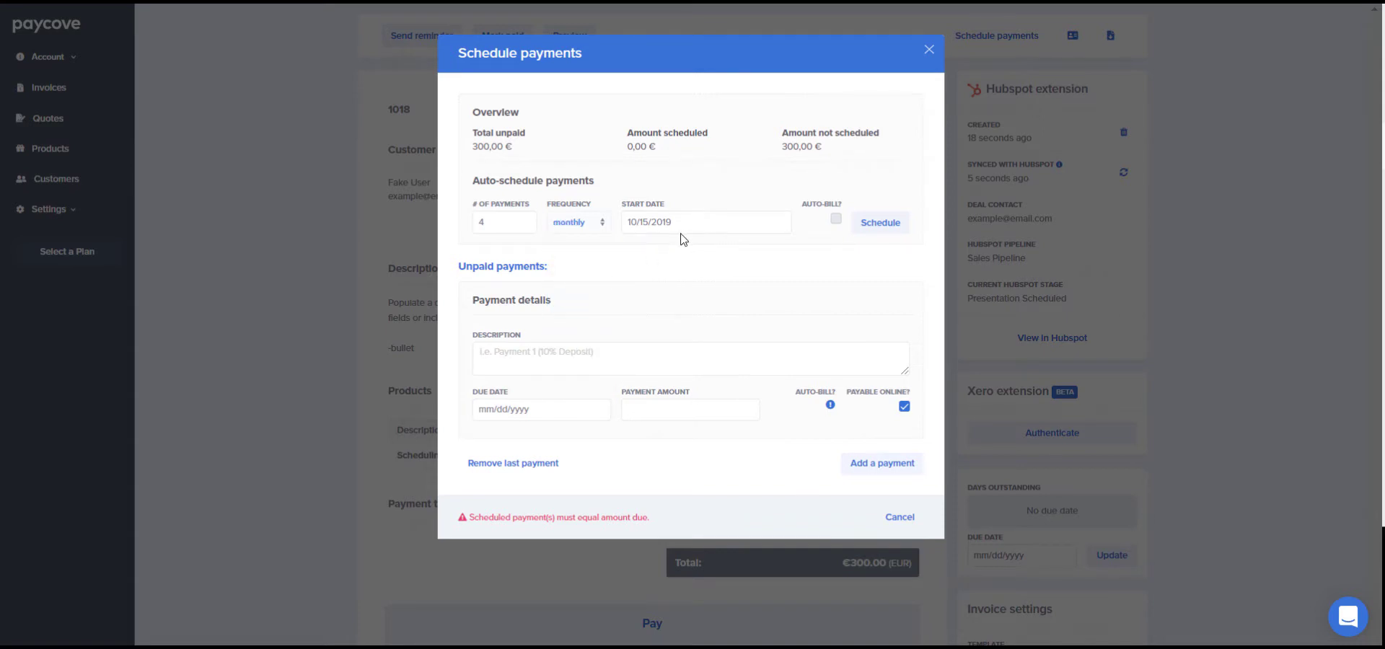
pyautogui.click(759, 223)
pyautogui.write('01012020')
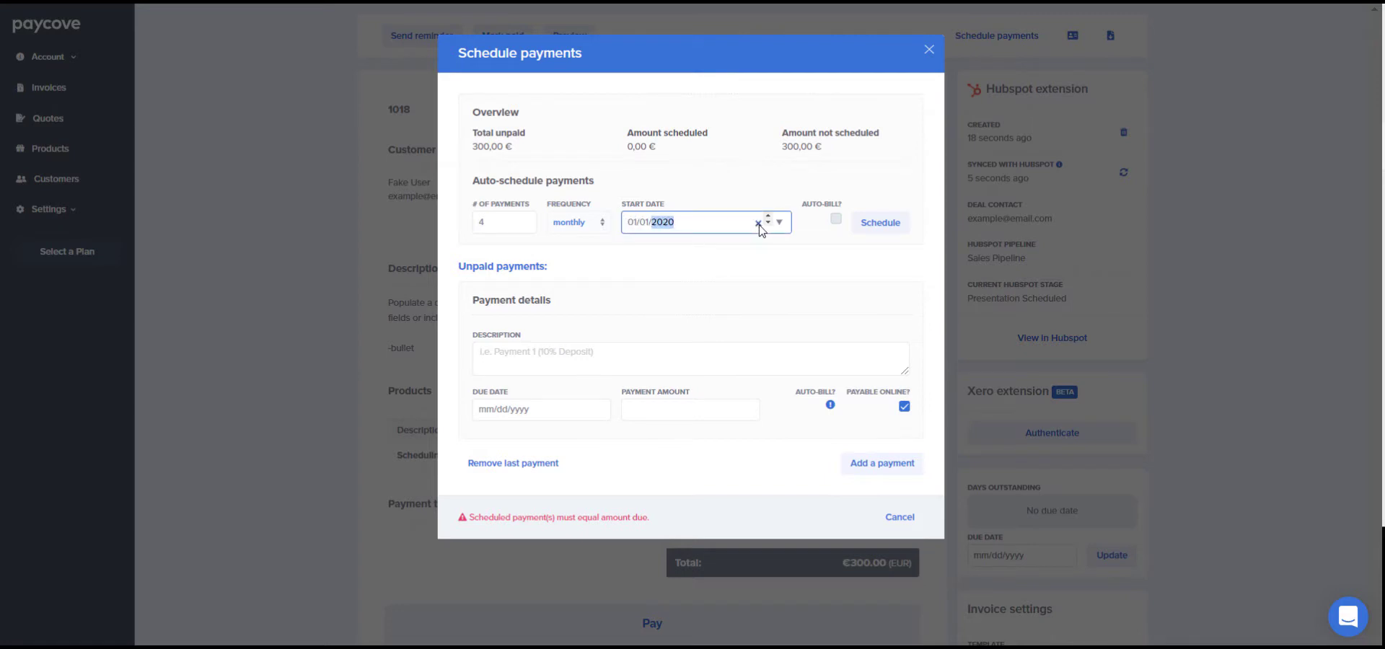
pyautogui.click(836, 220)
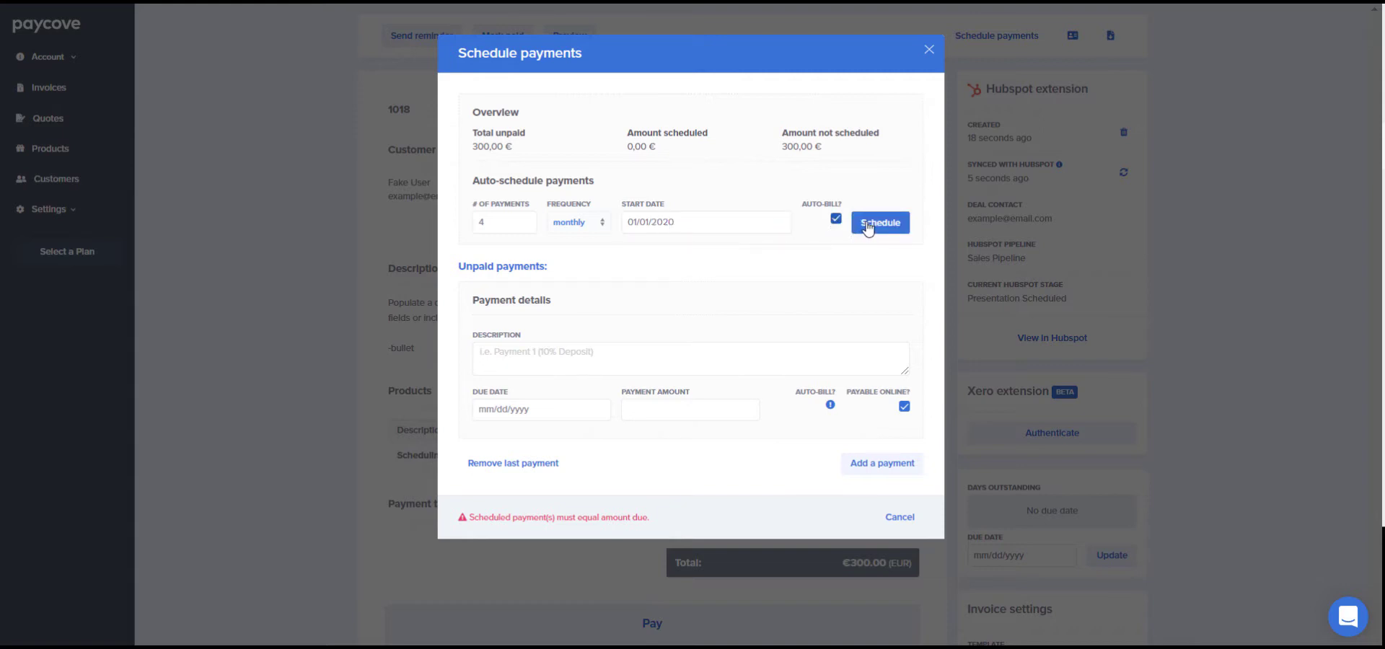
pyautogui.click(868, 228)
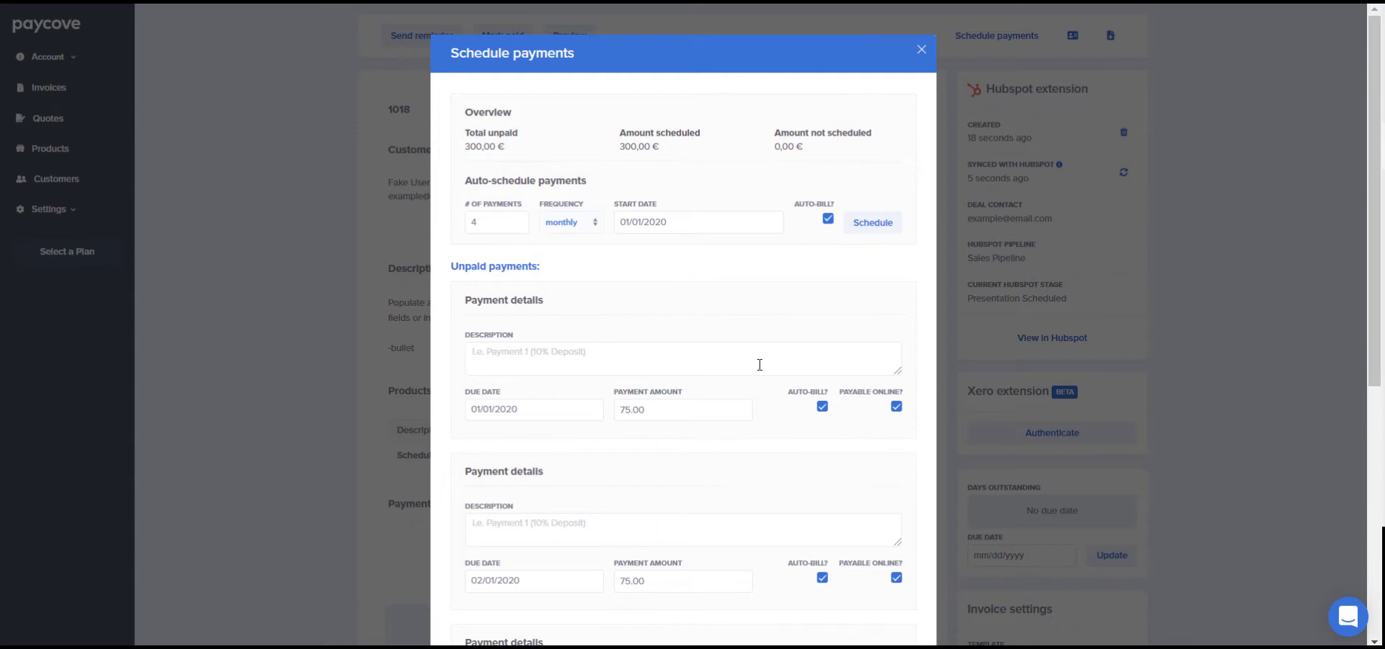
# - Review the generated payment details and save the payment schedule
pyautogui.scroll(-4, 760, 364)
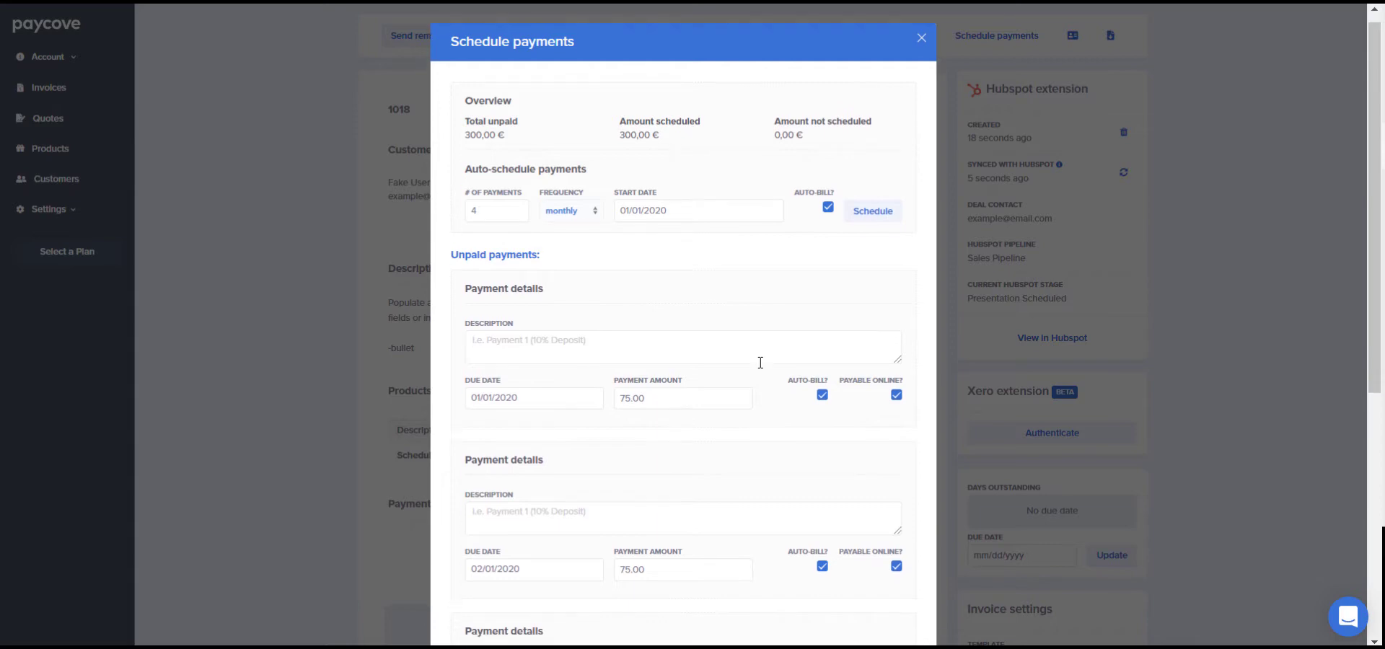
pyautogui.scroll(-3, 762, 365)
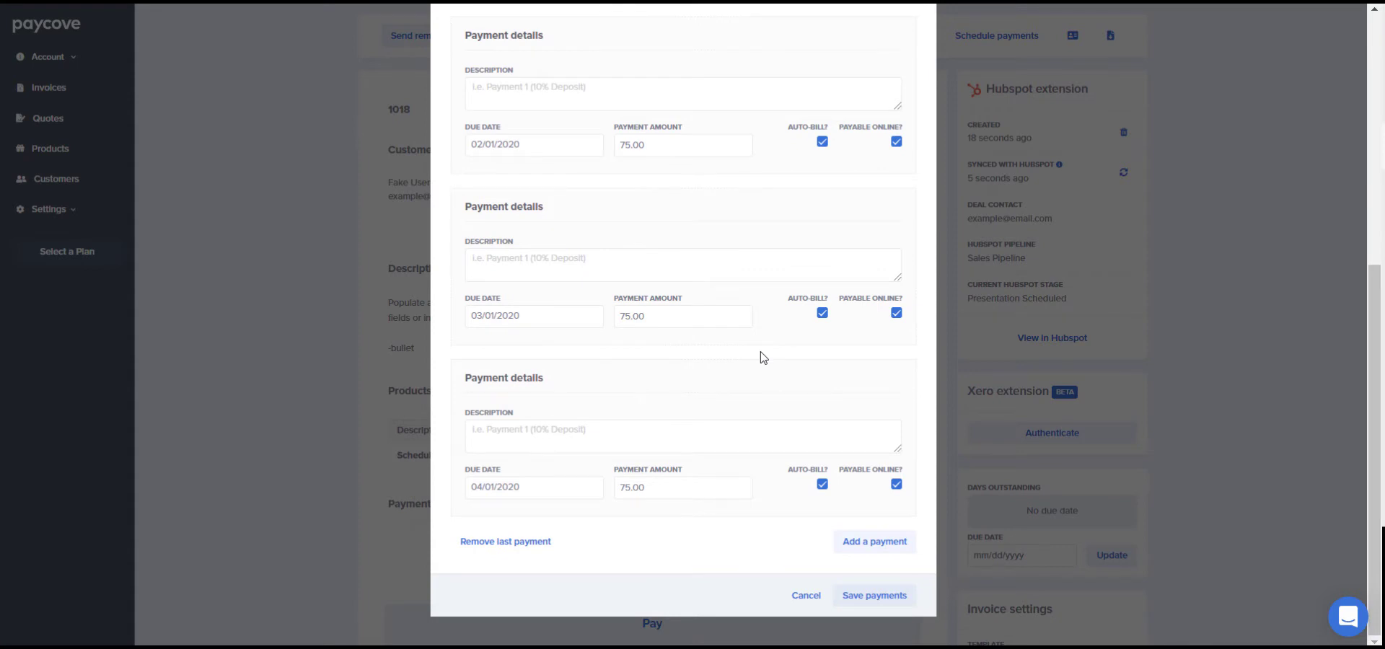
pyautogui.click(848, 598)
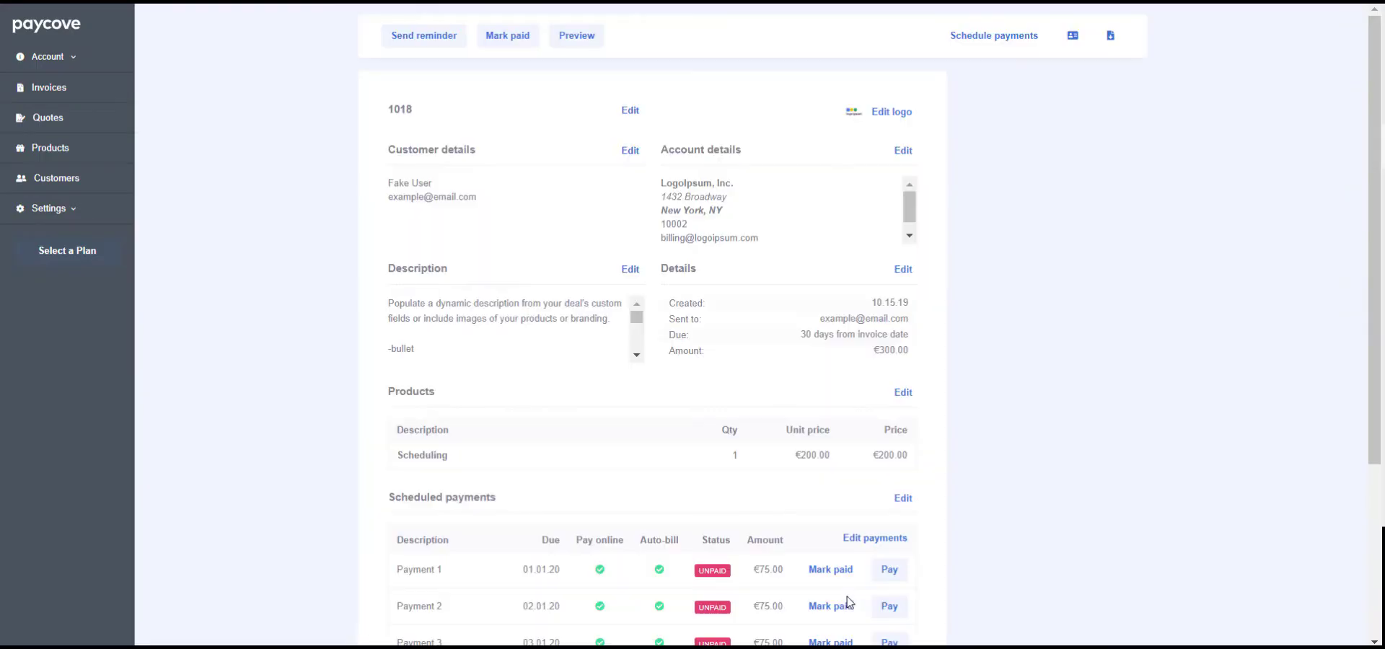
# - Open the invoice's scheduled payments for editing and remove the last two payments
pyautogui.scroll(-1, 954, 547)
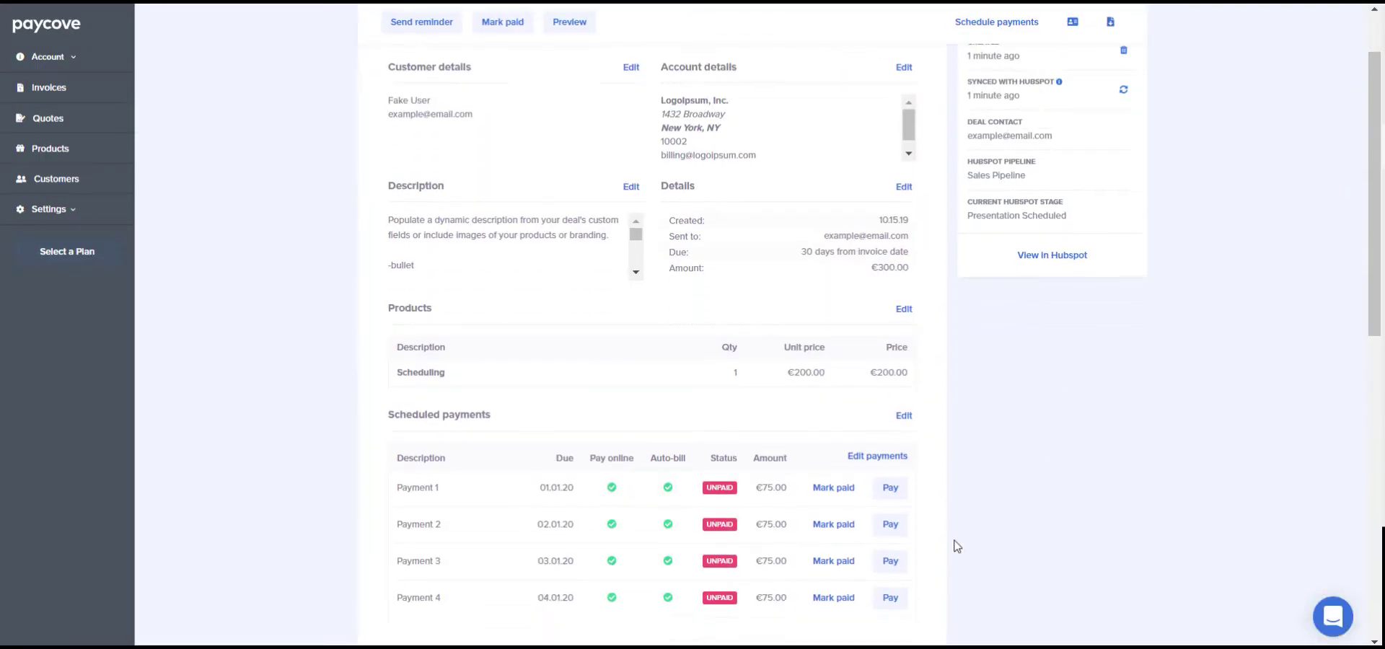
pyautogui.scroll(-4, 954, 546)
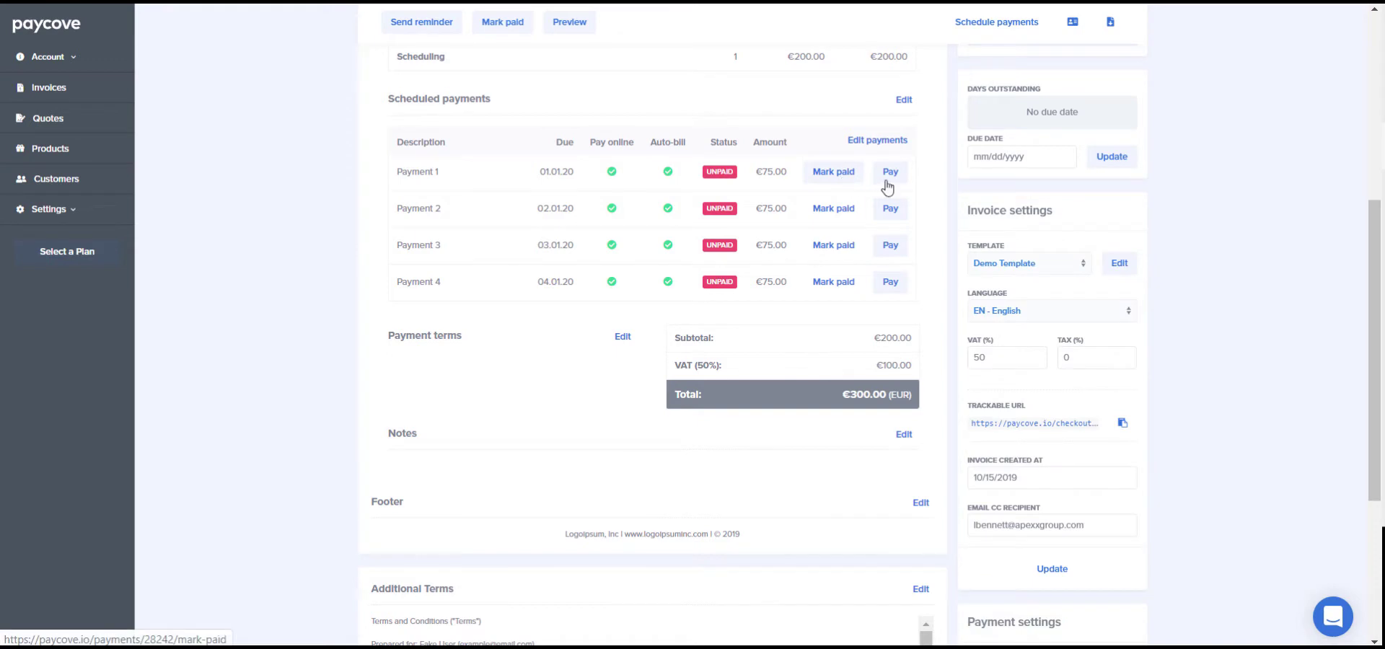
pyautogui.click(887, 141)
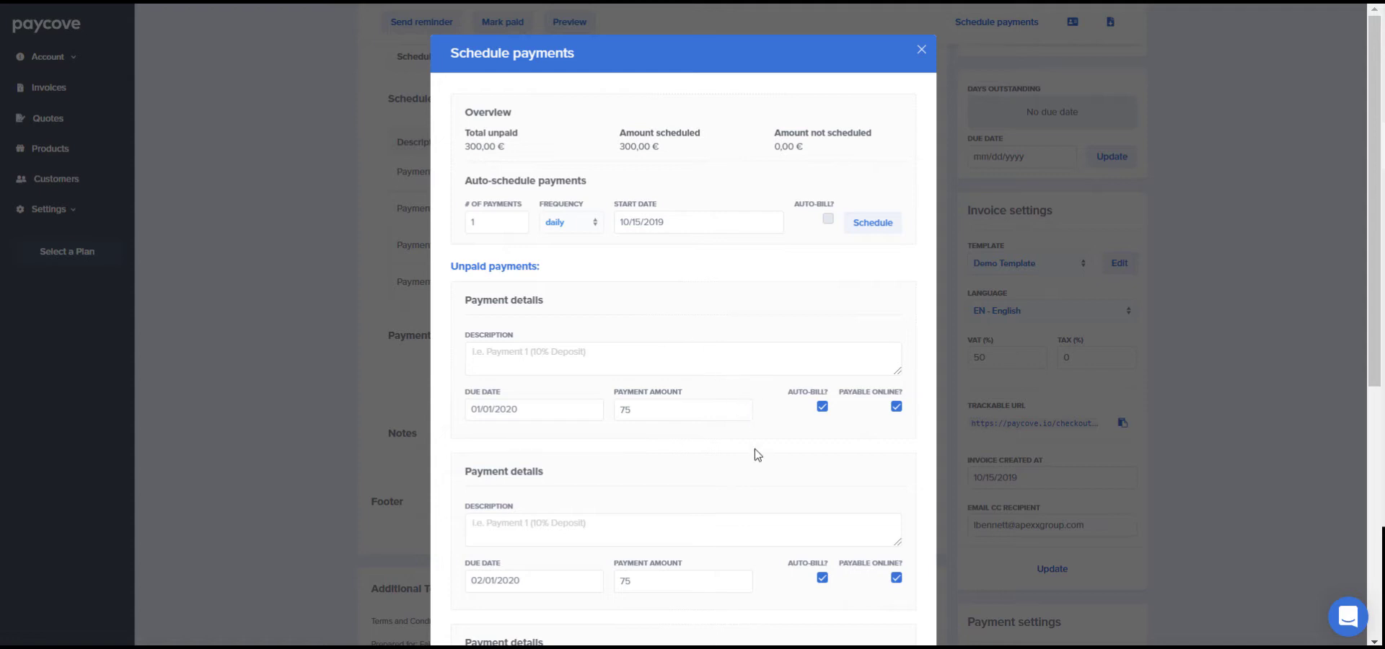
pyautogui.scroll(-5, 704, 518)
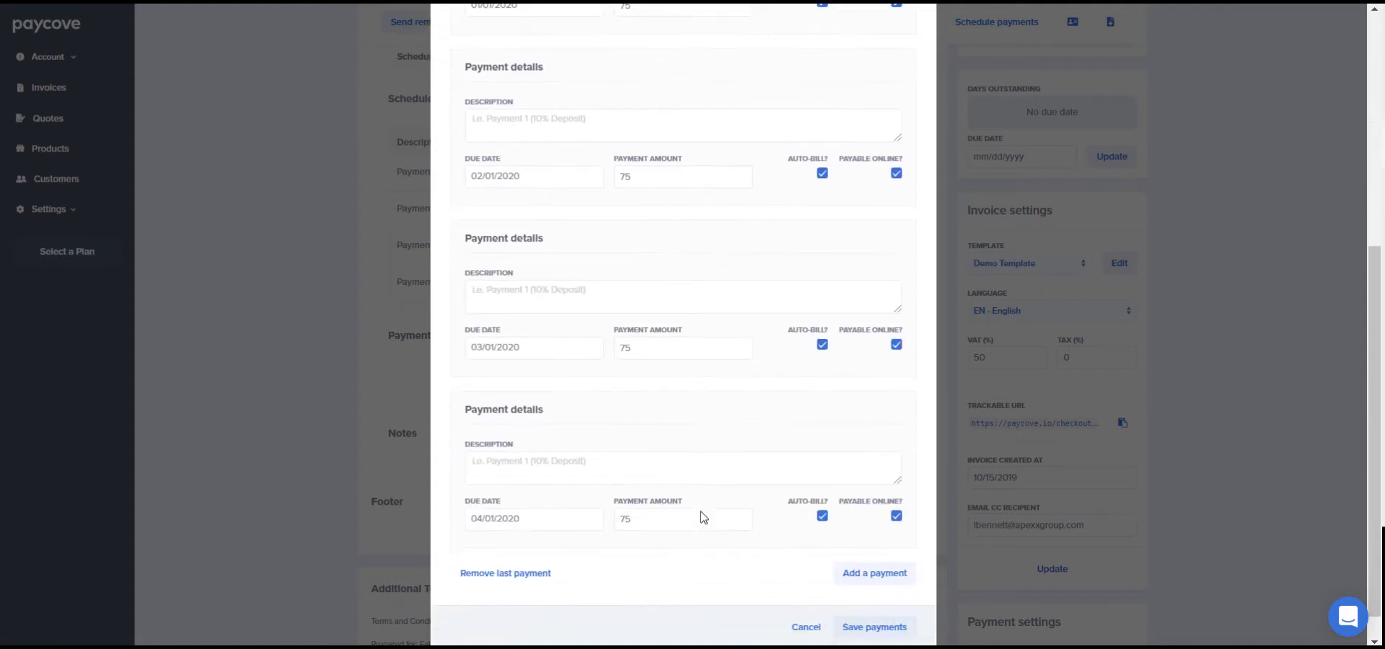
pyautogui.scroll(-1, 704, 518)
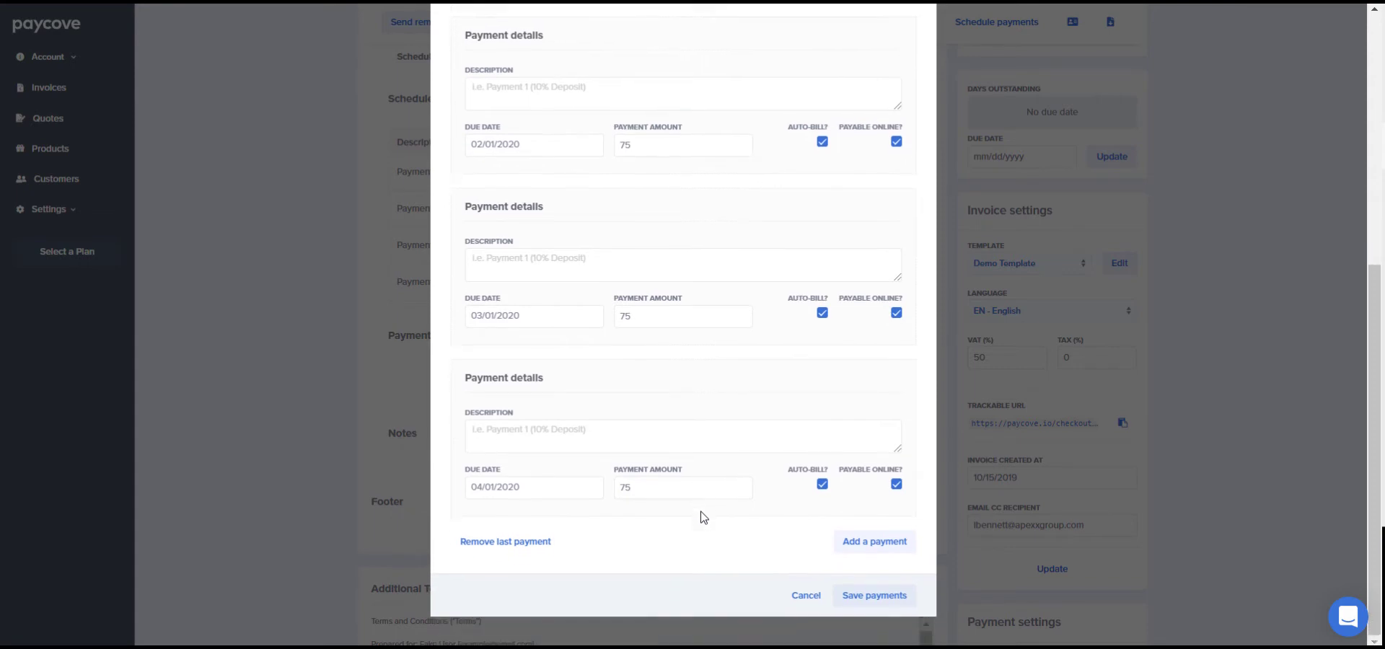
pyautogui.click(529, 548)
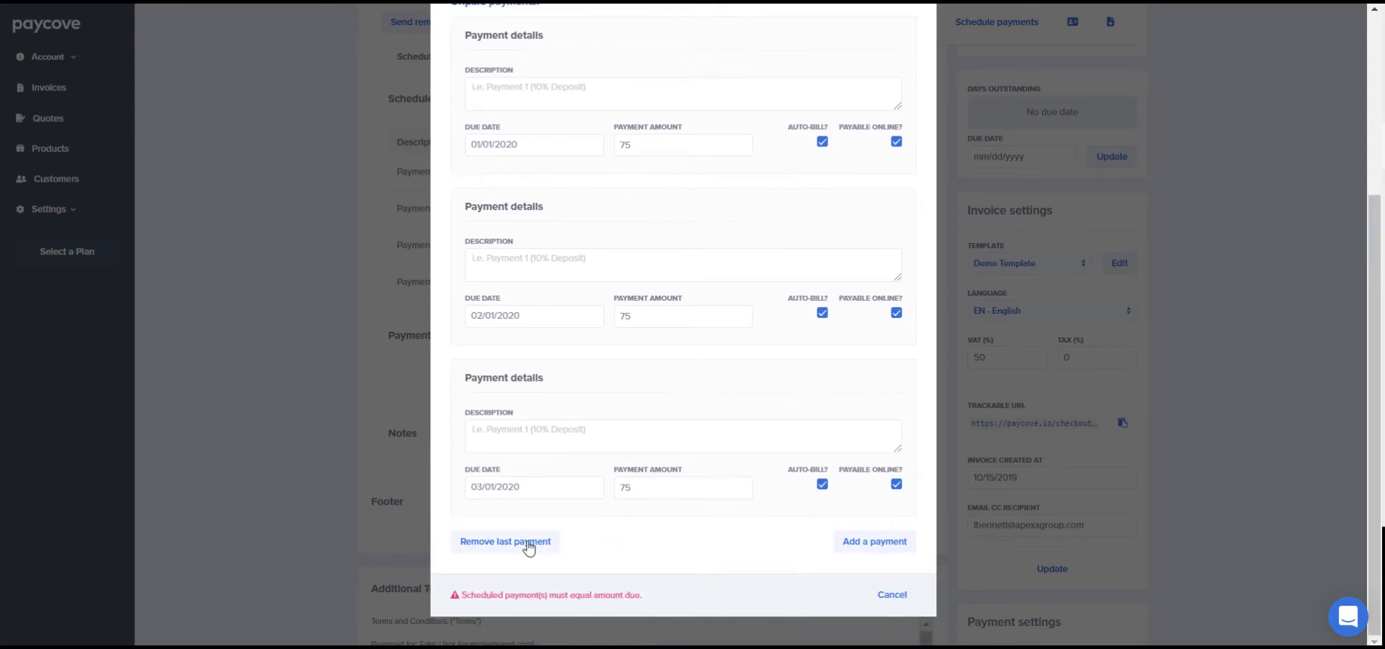
pyautogui.click(529, 548)
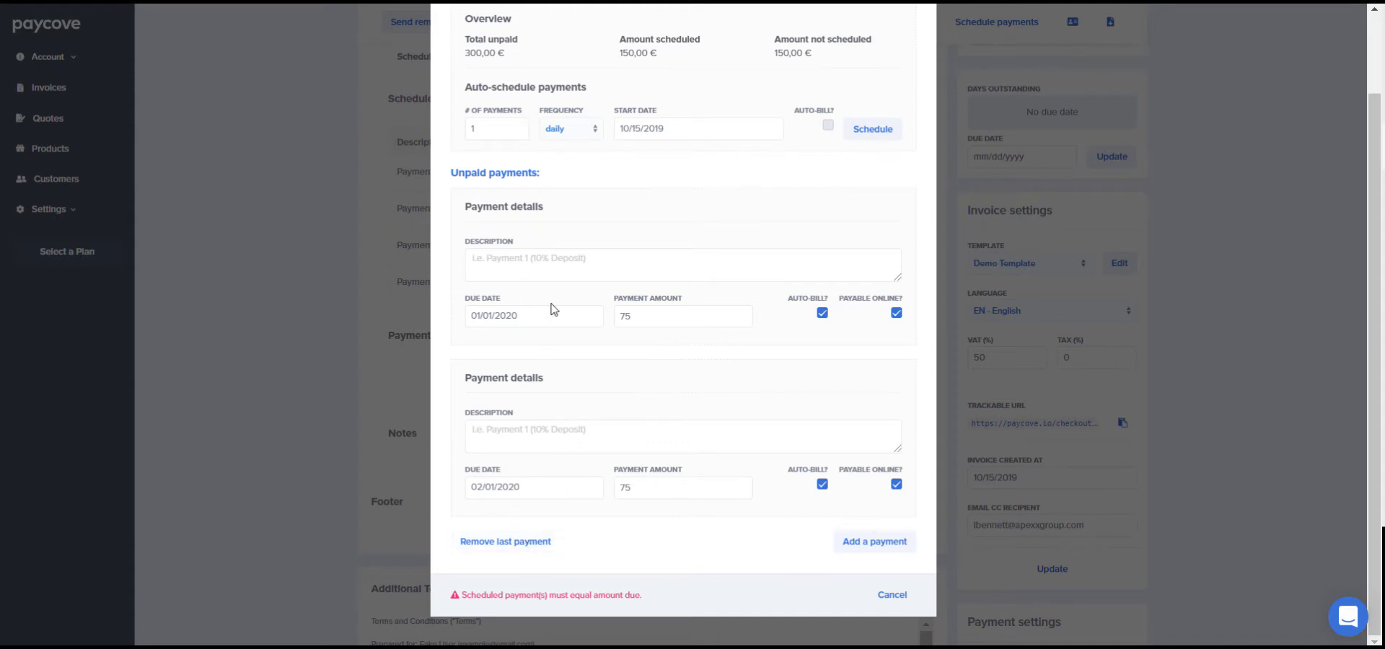
# - Set the amounts of the 01/01/2020 and 02/01/2020 payments to 150 each
pyautogui.scroll(3, 550, 306)
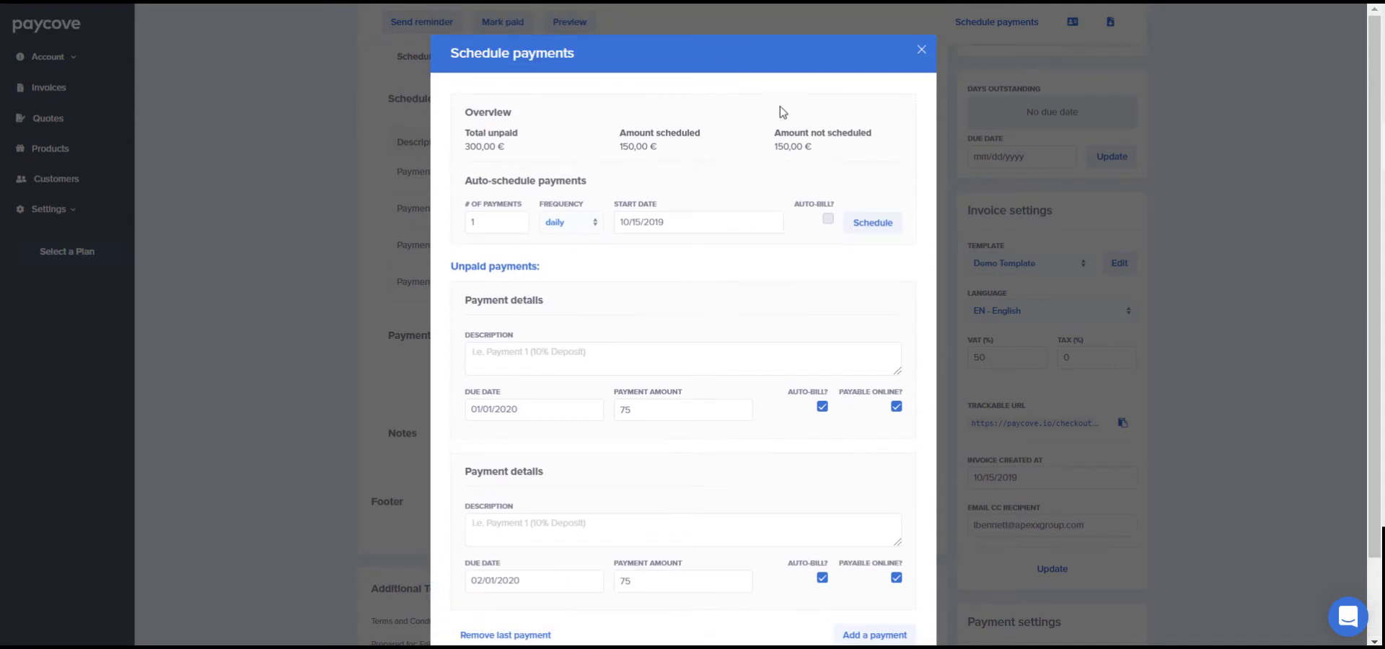
pyautogui.click(644, 406)
pyautogui.press('BackSpace')
pyautogui.press('BackSpace')
pyautogui.write('150')
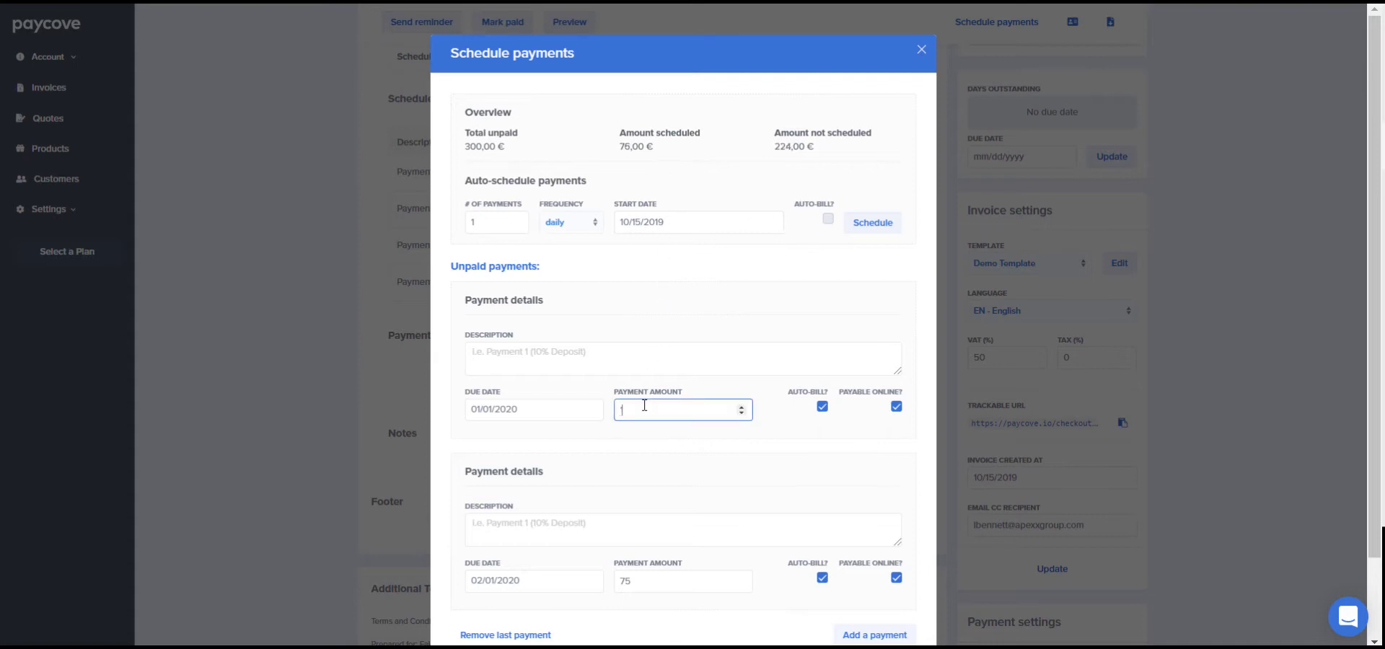
pyautogui.click(655, 582)
pyautogui.press('BackSpace')
pyautogui.press('BackSpace')
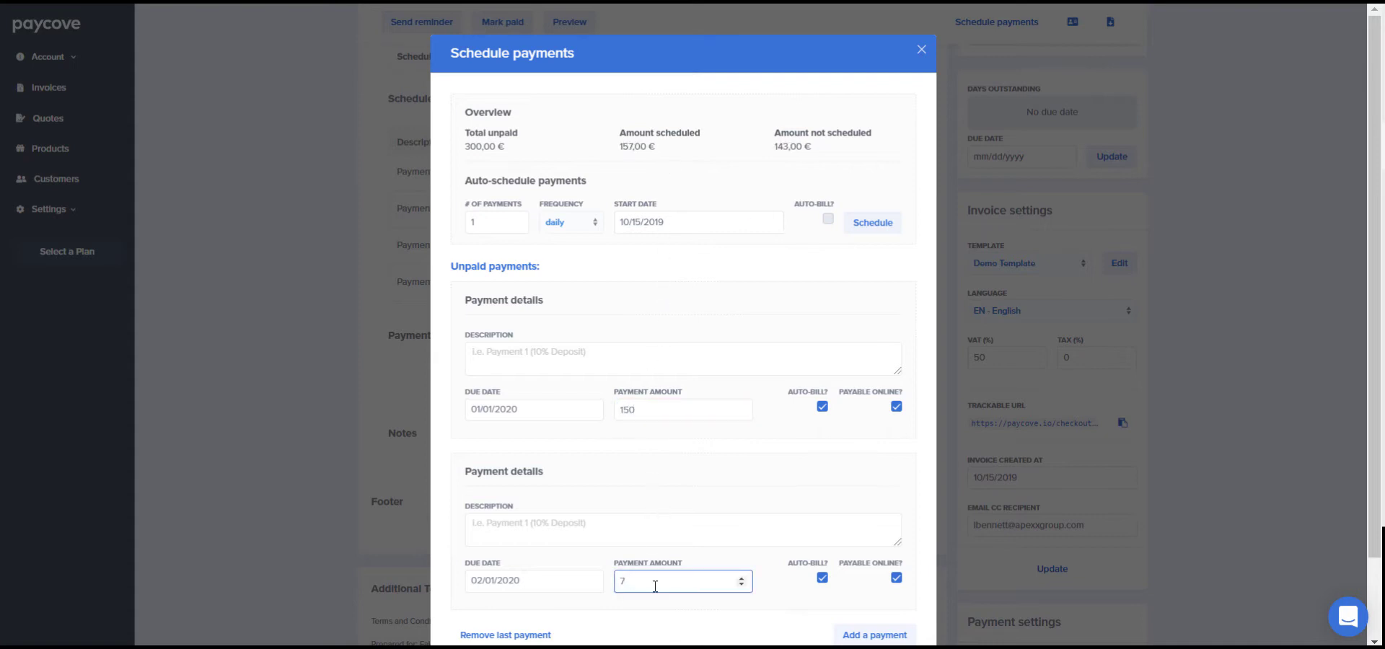
pyautogui.write('150')
# - Save the revised two-payment schedule and dismiss the confirmation
pyautogui.scroll(-2, 819, 588)
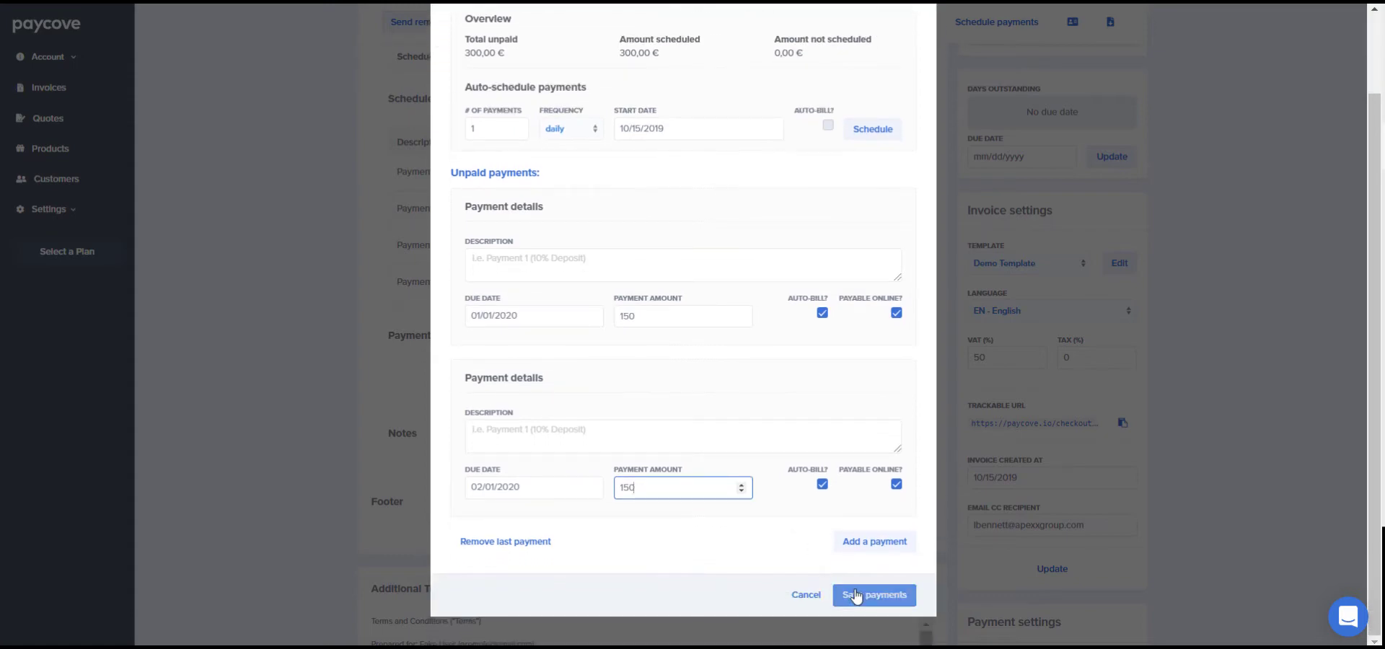
pyautogui.click(856, 596)
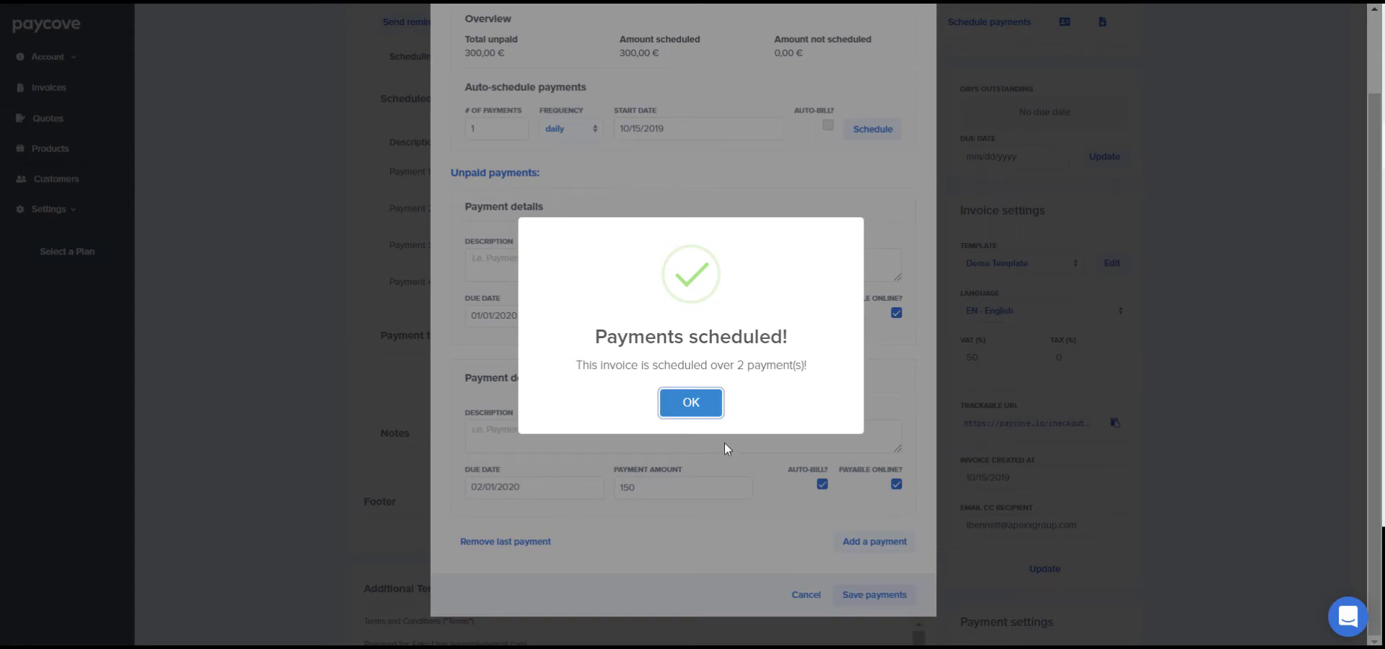
pyautogui.click(691, 402)
# - Preview the customer version of the invoice, review its scheduled payments and open the payment method options for Payment 1
pyautogui.scroll(5, 935, 249)
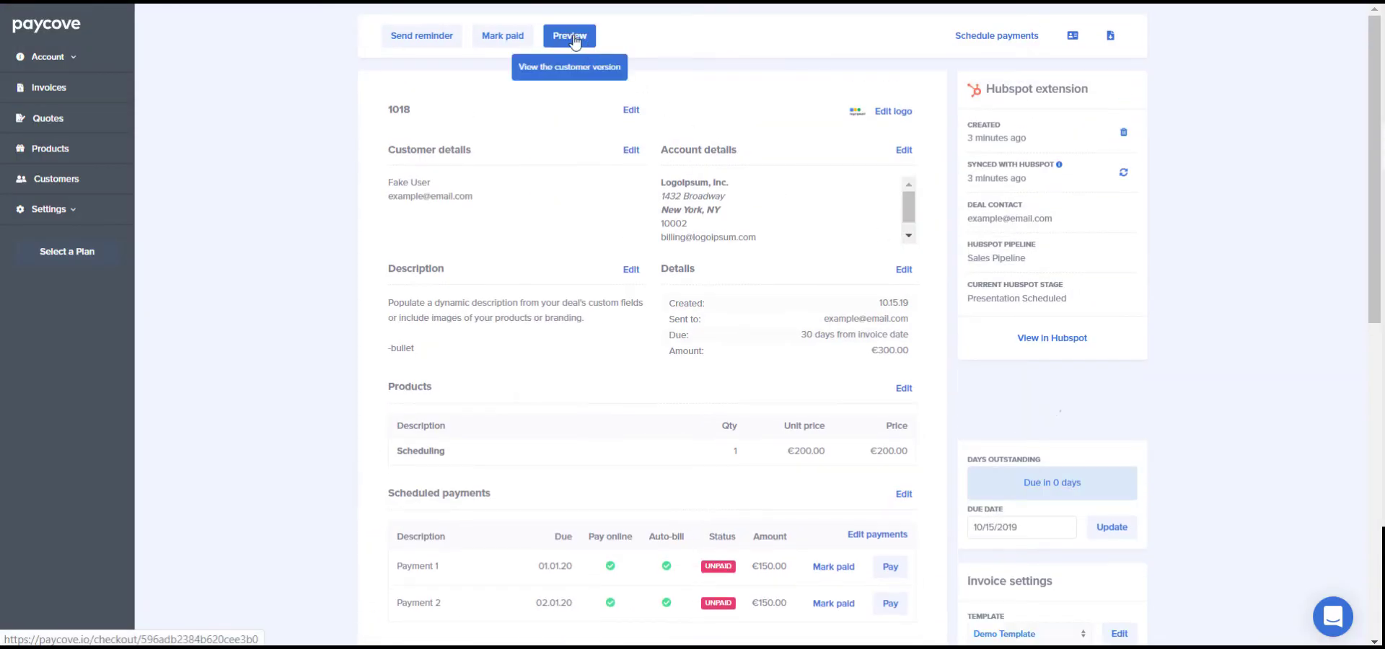
pyautogui.click(577, 39)
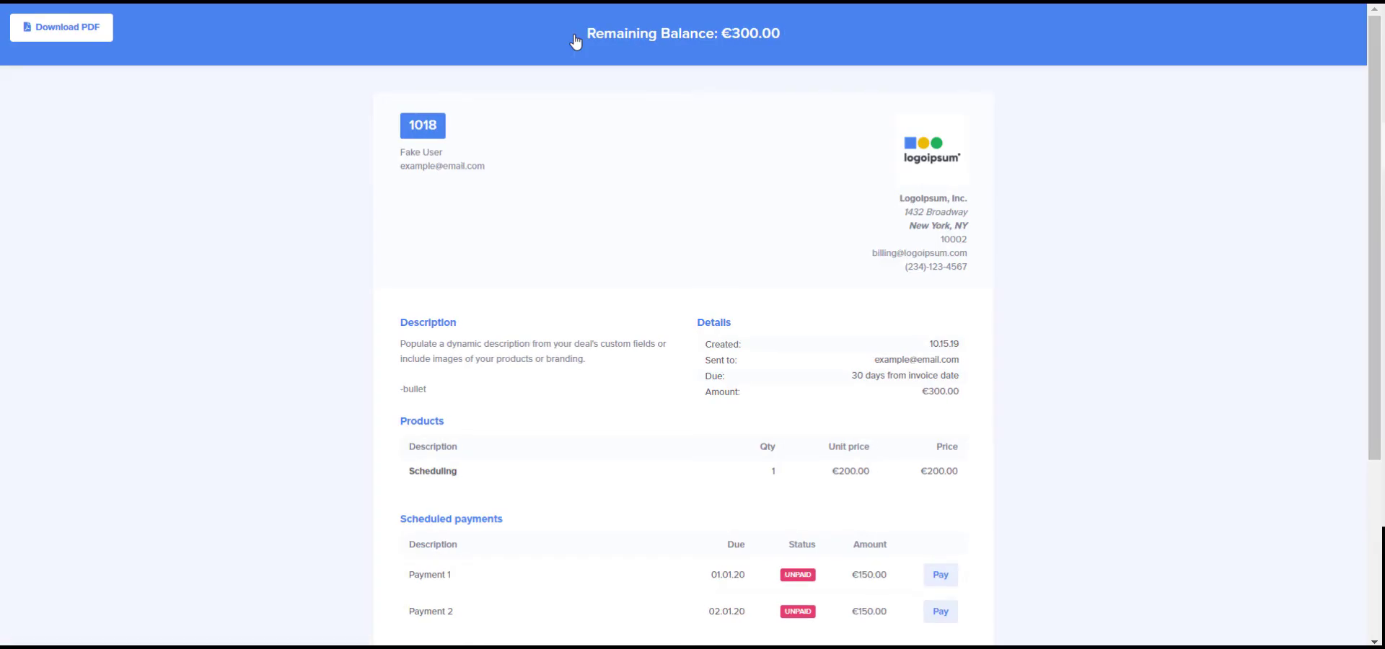
pyautogui.scroll(-4, 685, 218)
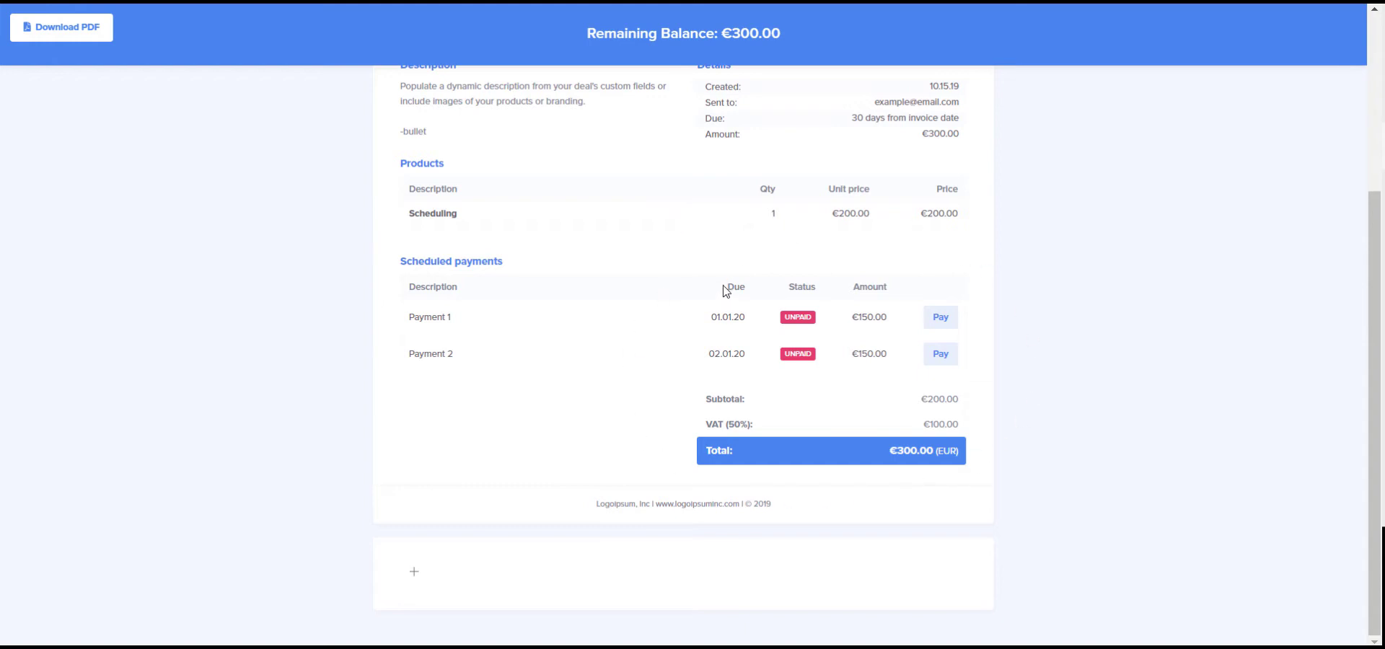
pyautogui.click(939, 319)
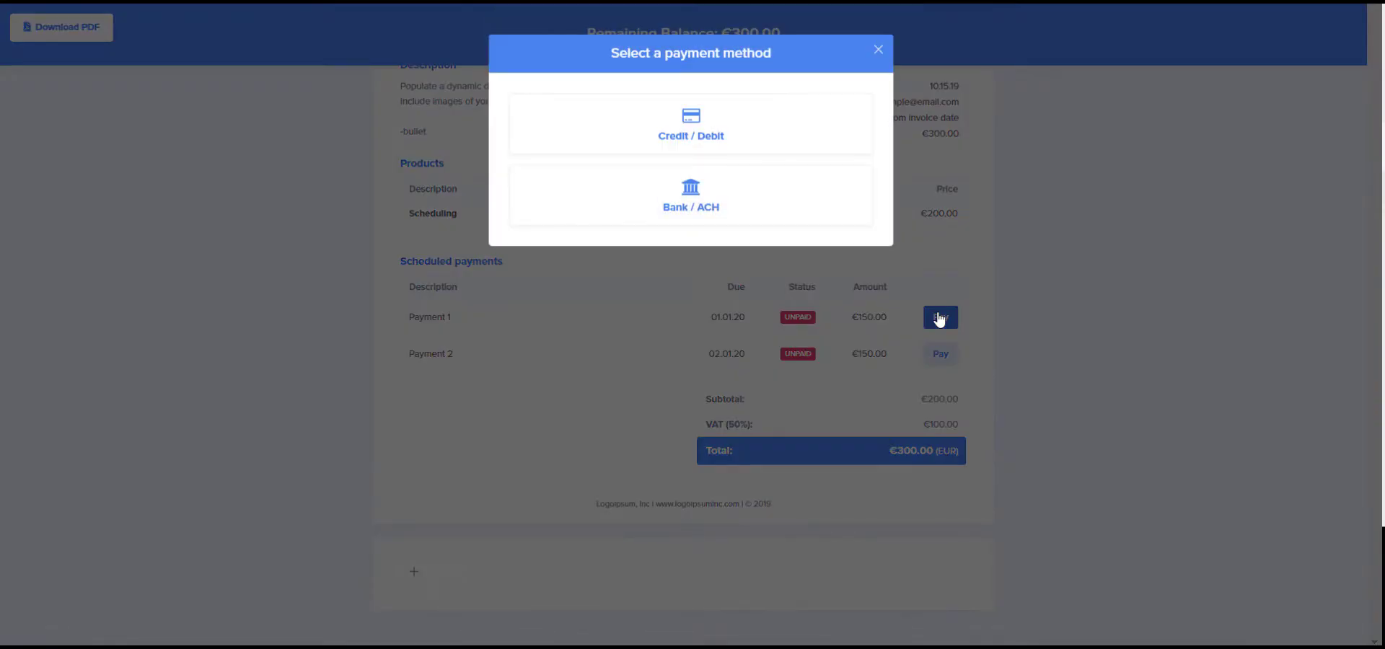
# - Dismiss the payment method options and set the start date of the Demo Template's scheduled payments to Invoice Created At
pyautogui.click(882, 52)
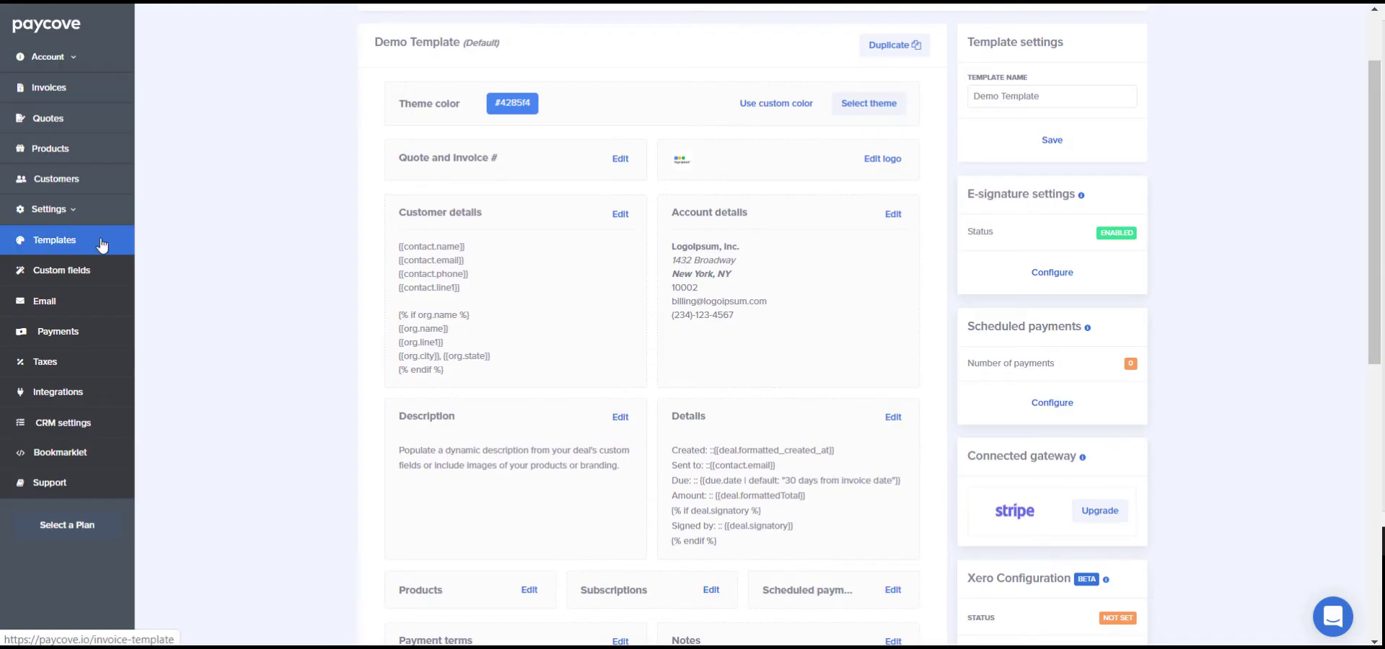
pyautogui.click(1053, 404)
pyautogui.click(854, 124)
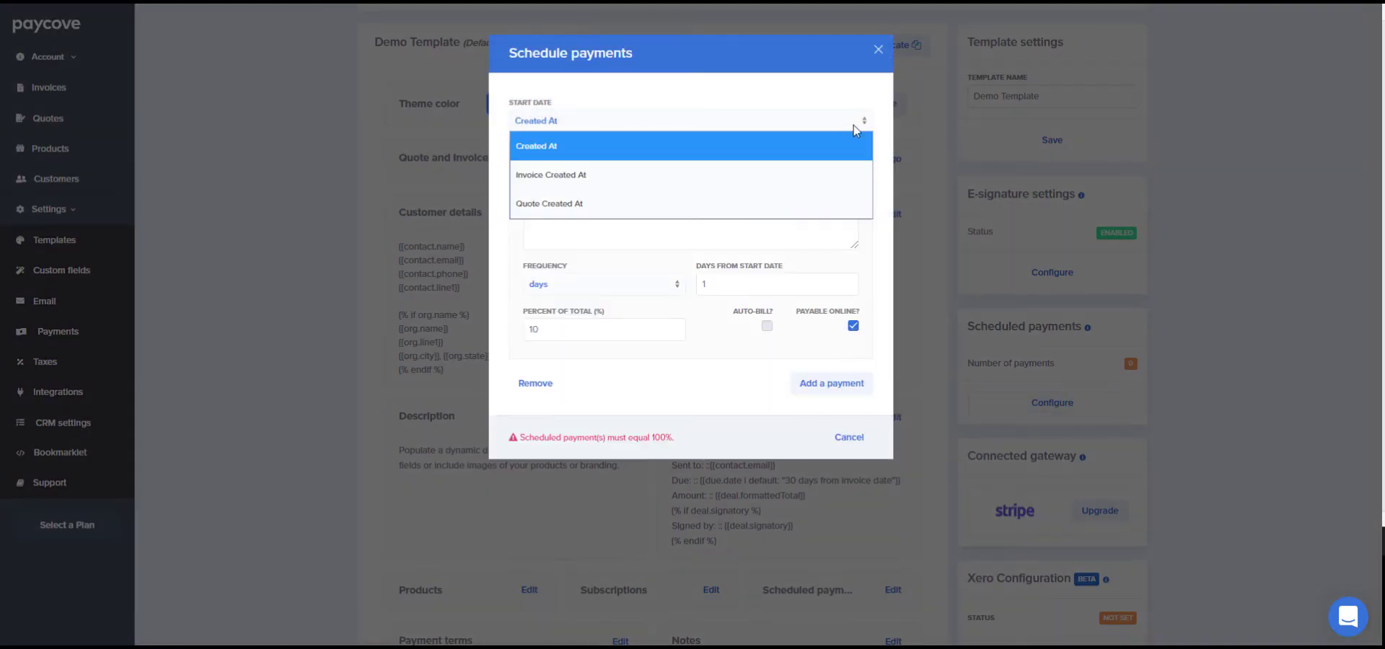
pyautogui.click(845, 177)
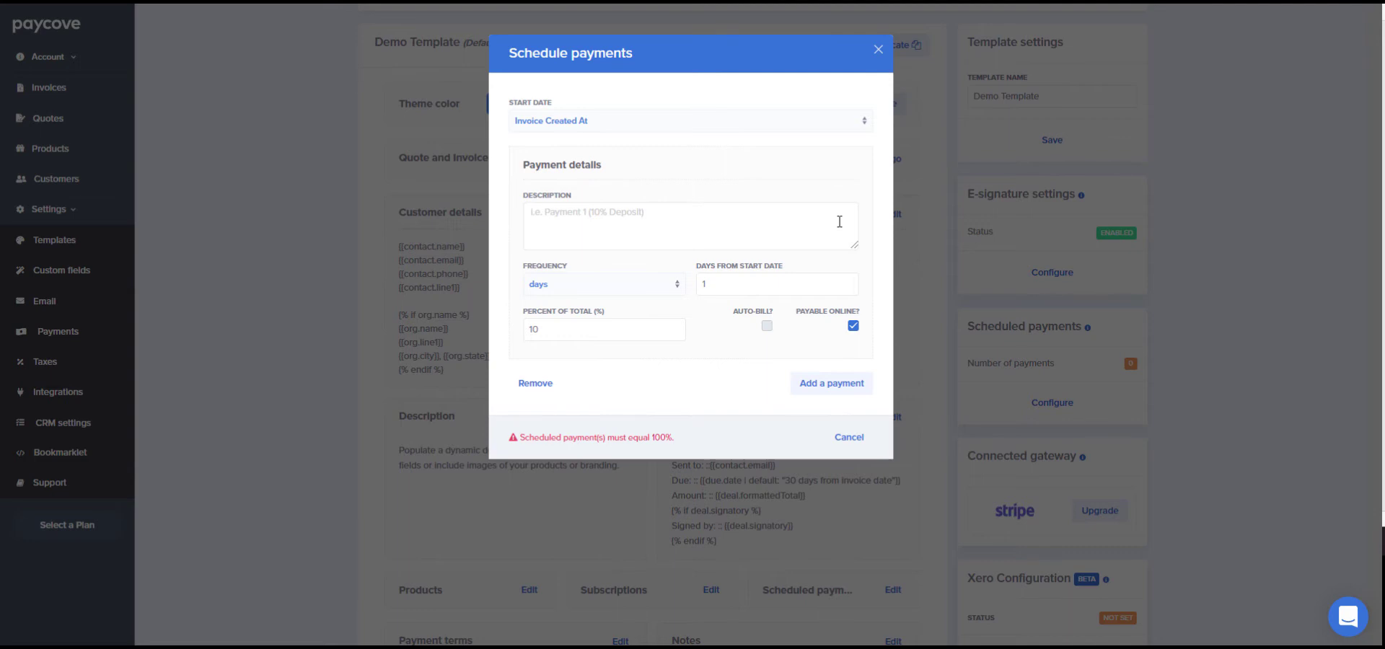
# - Describe the template's first payment as "Initial Payment" and add a second one described as "Subsequent Payments"
pyautogui.click(839, 221)
pyautogui.write('Initial Payment')
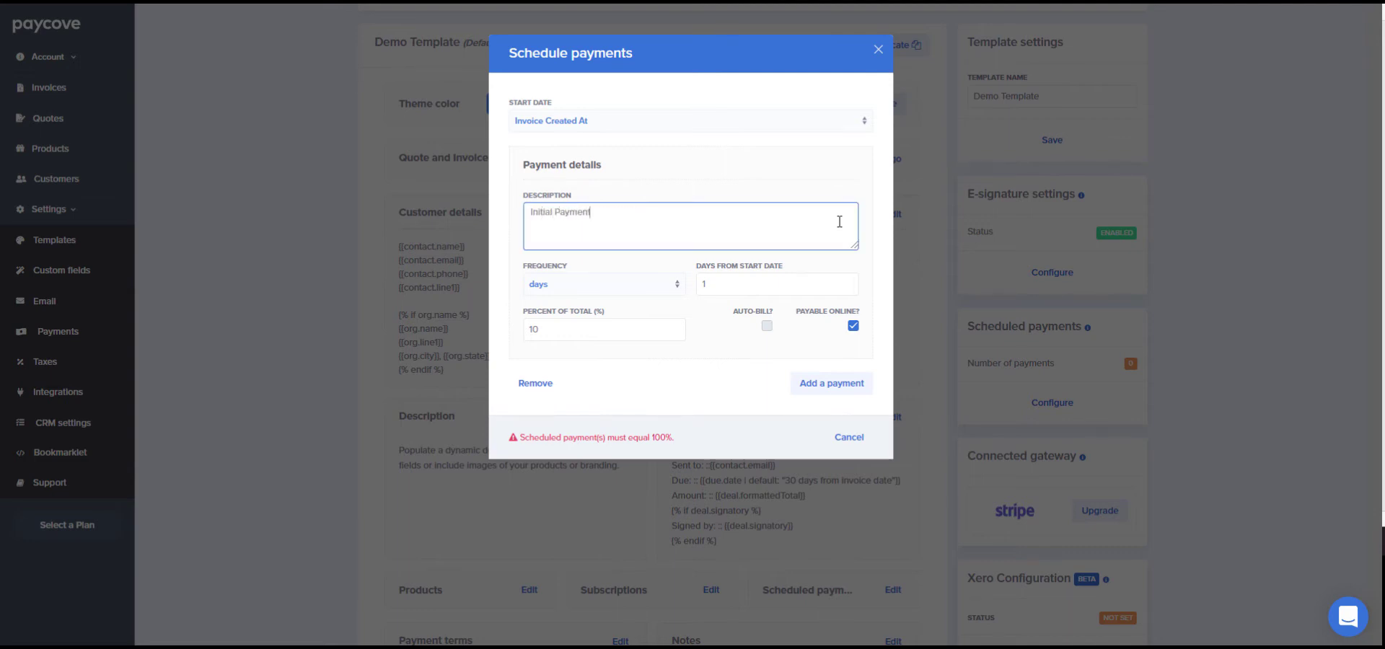
pyautogui.click(830, 388)
pyautogui.click(675, 447)
pyautogui.write('Subsequent Payments')
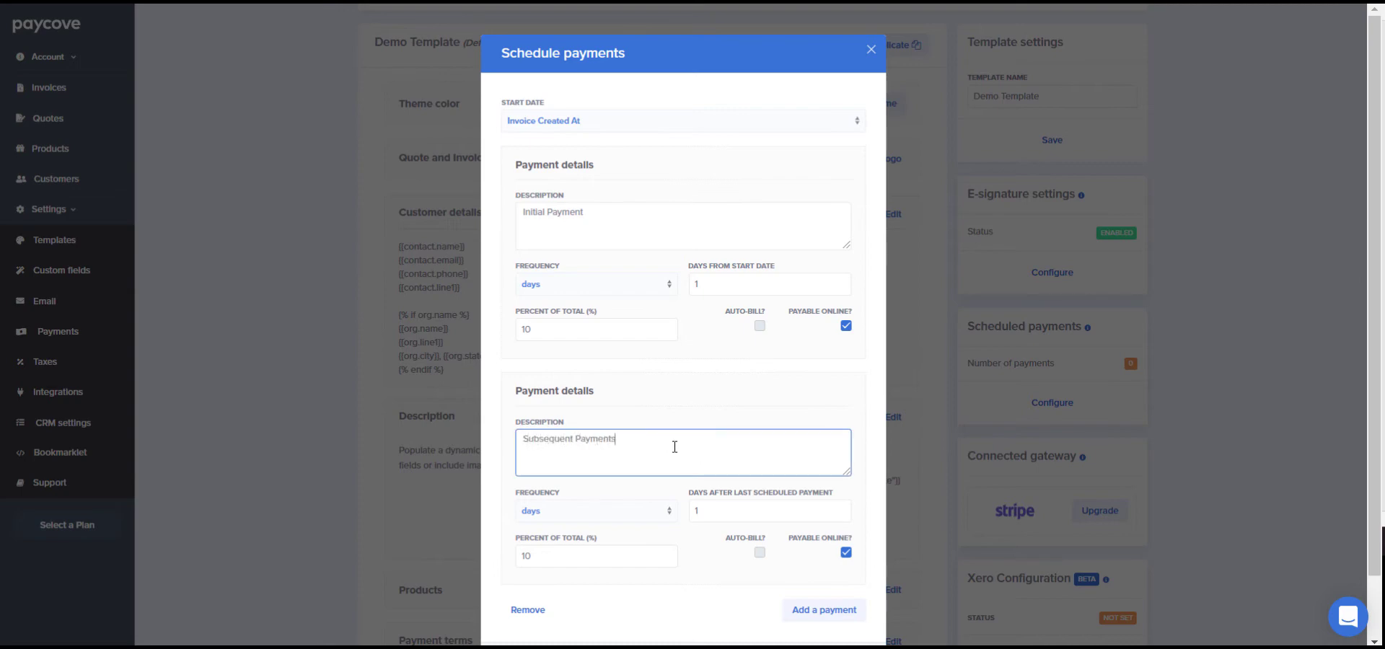
# - Set the second payment's frequency to weeks and its share to 20 percent of the total, with auto-bill enabled
pyautogui.click(664, 511)
pyautogui.click(671, 543)
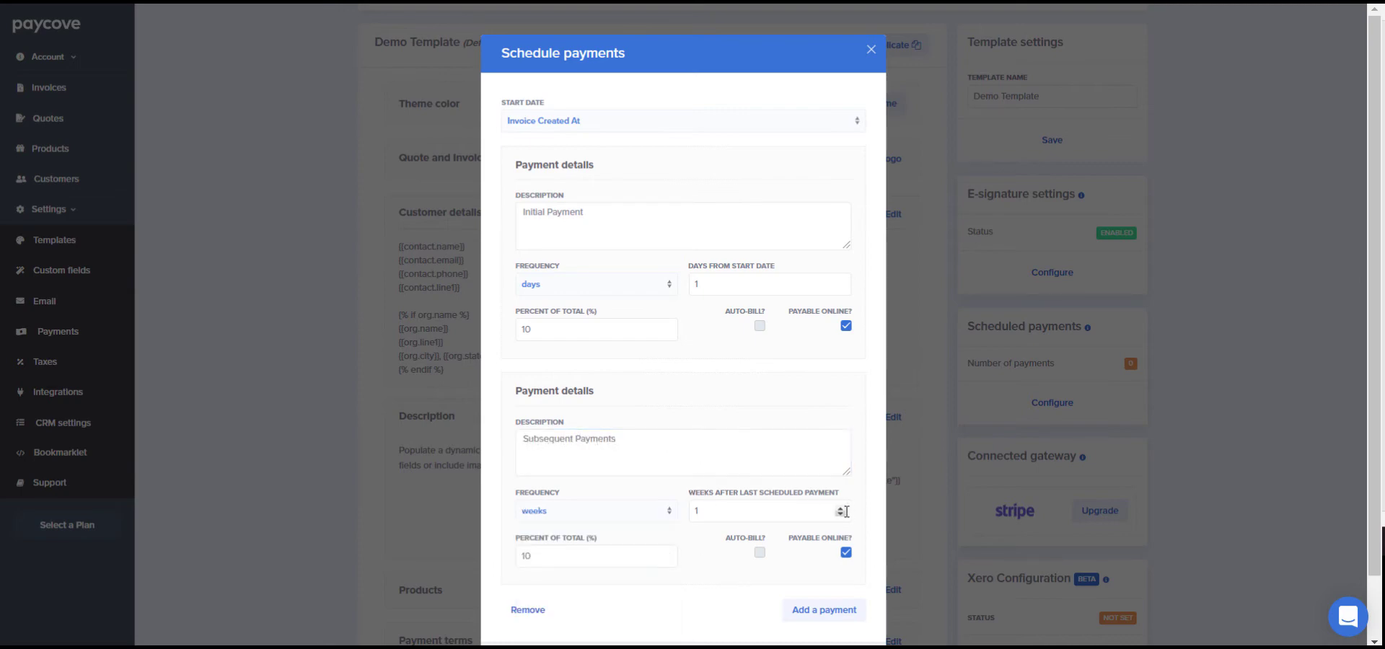
pyautogui.click(593, 560)
pyautogui.press('BackSpace')
pyautogui.press('BackSpace')
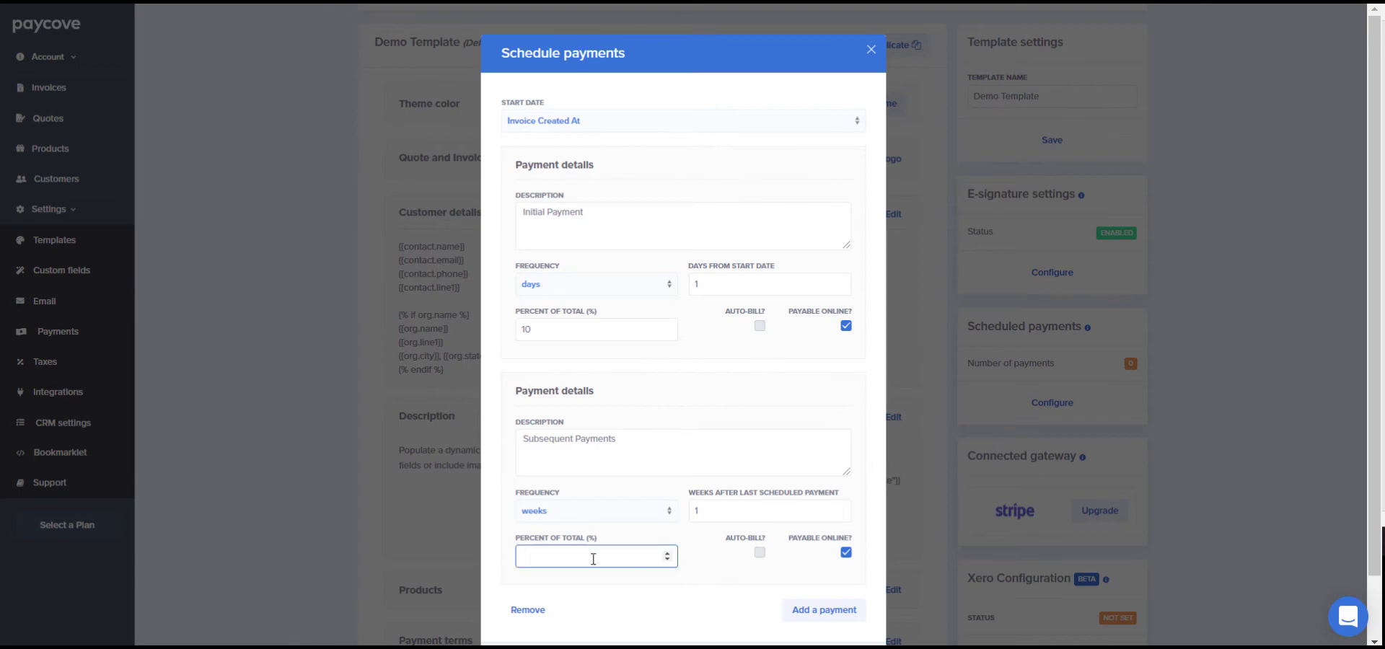
pyautogui.write('20')
pyautogui.click(759, 553)
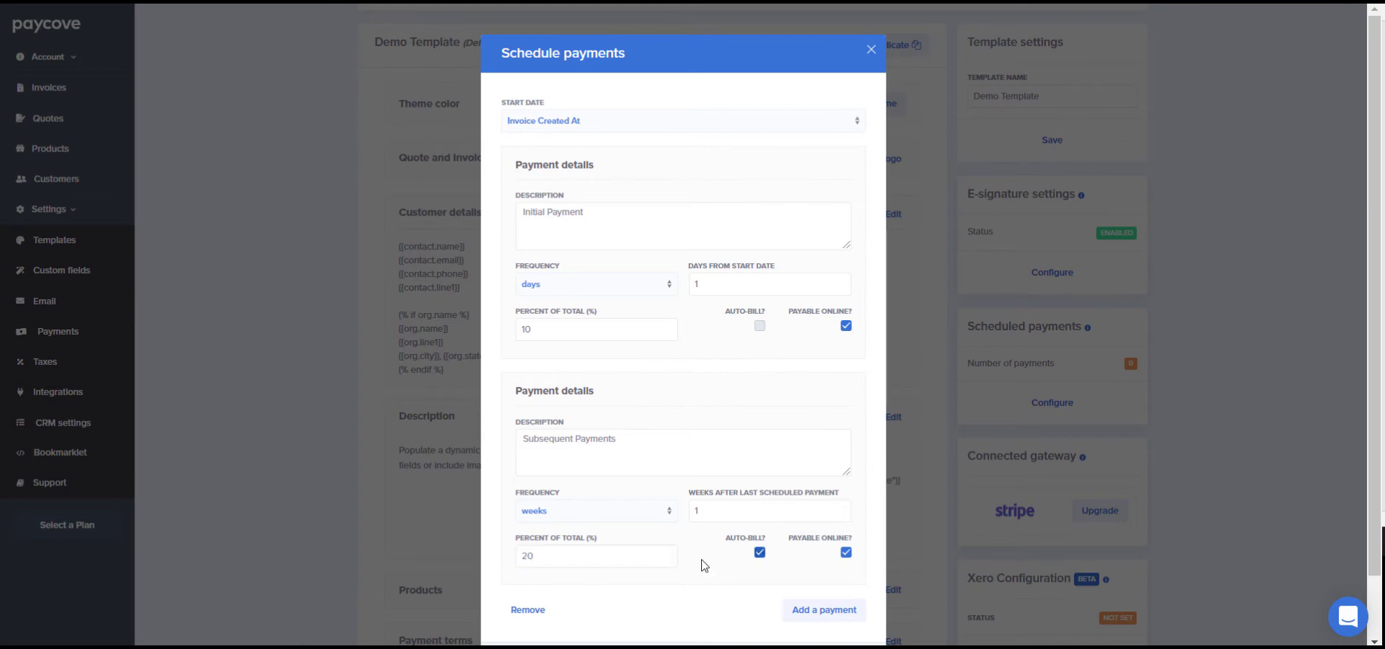
# - Add a third payment described as "Final Payment" with its frequency in weeks
pyautogui.click(805, 608)
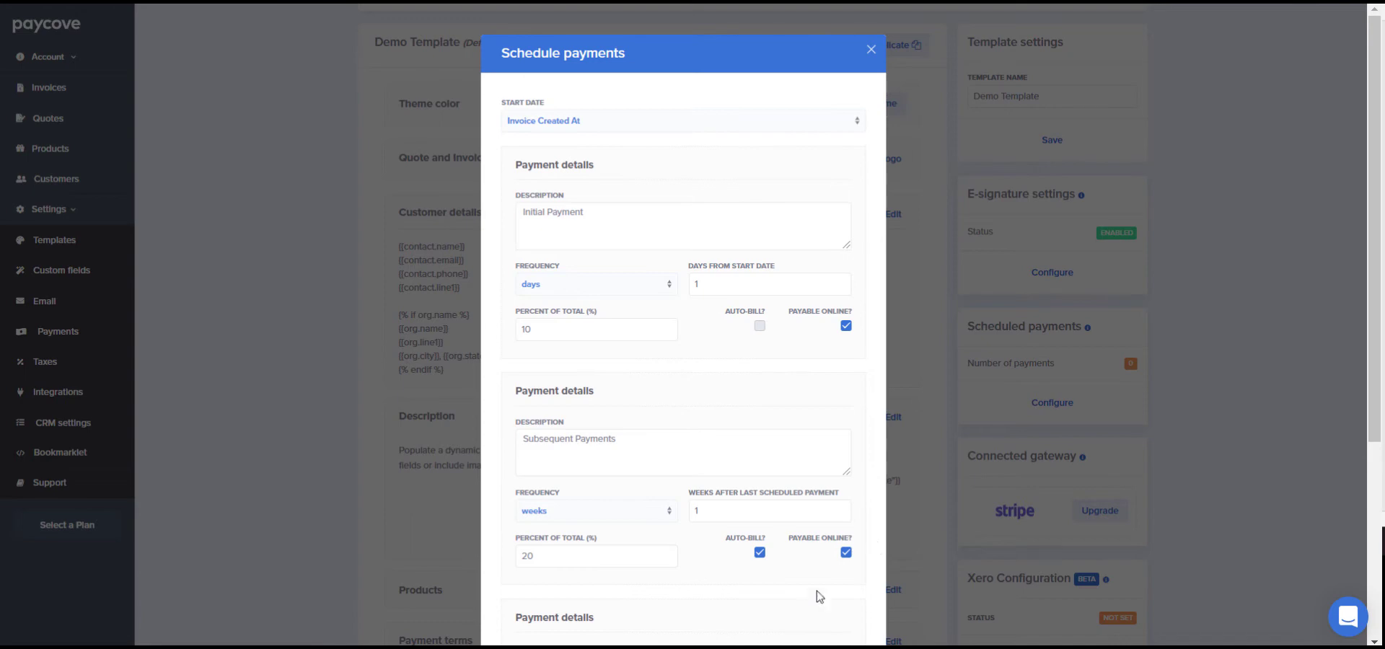
pyautogui.moveTo(1370, 148); pyautogui.dragTo(1369, 314)
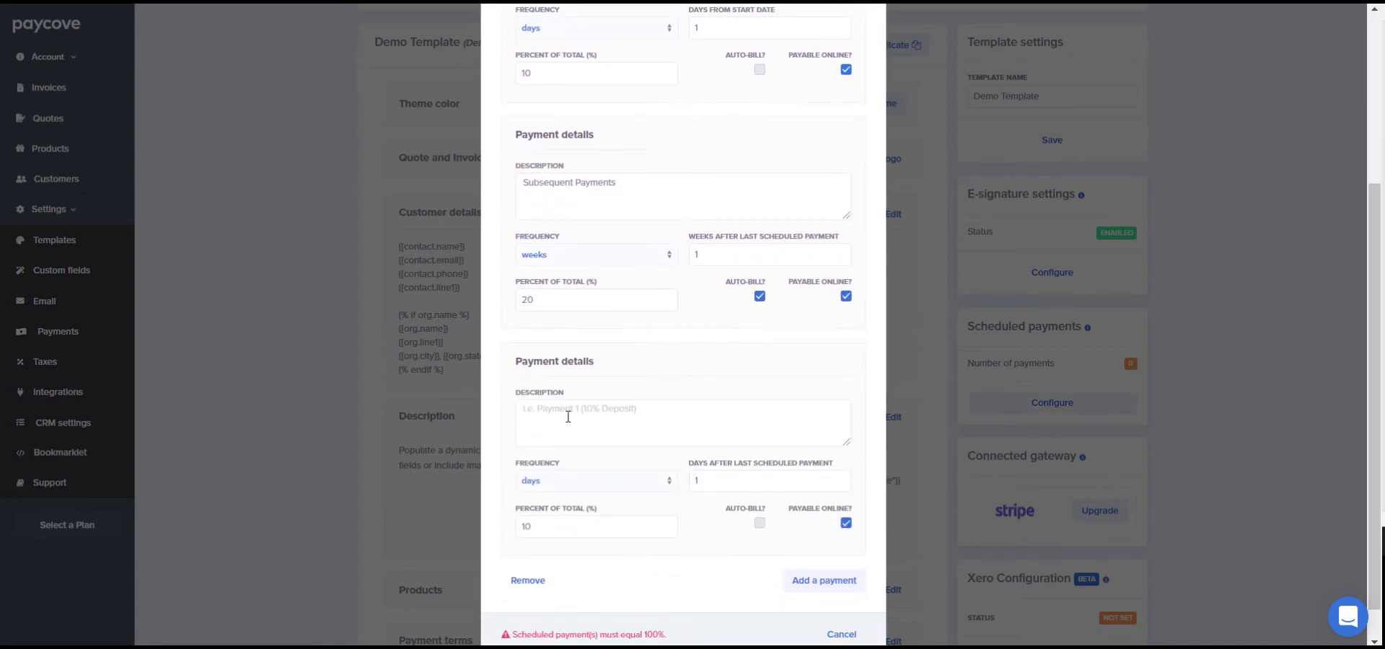
pyautogui.click(567, 417)
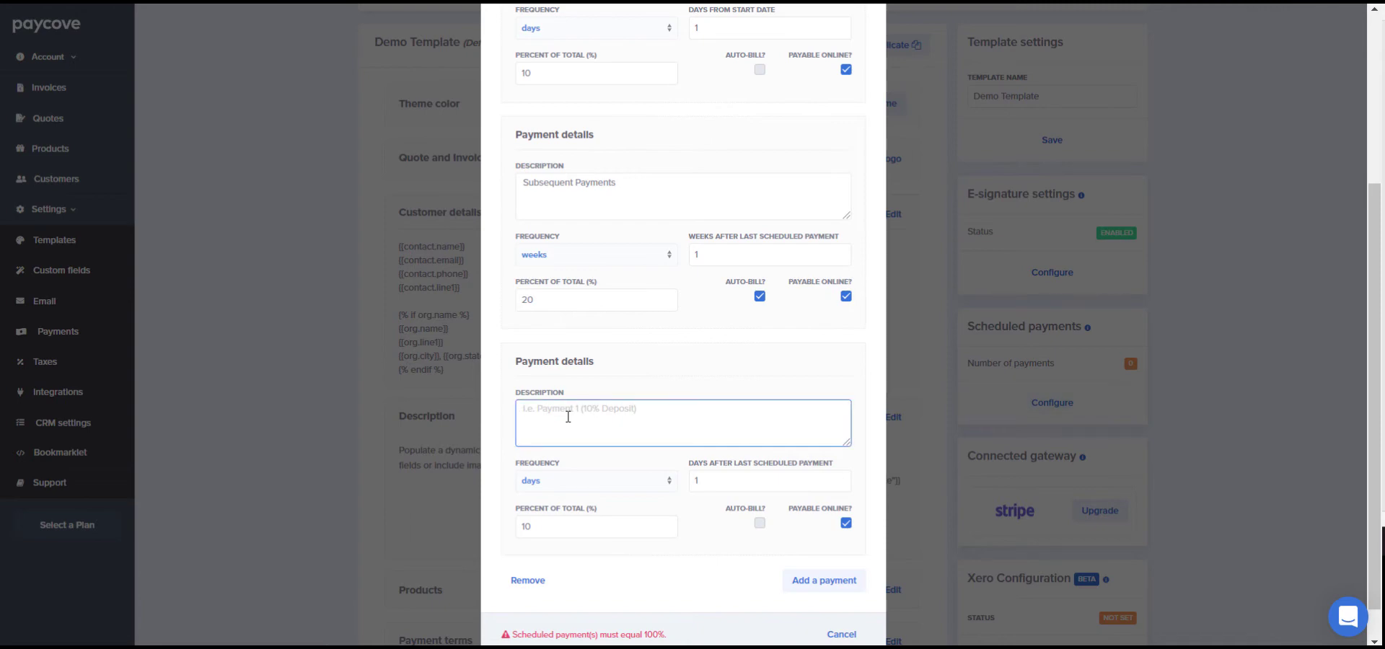
pyautogui.write('Final Payment')
pyautogui.click(608, 493)
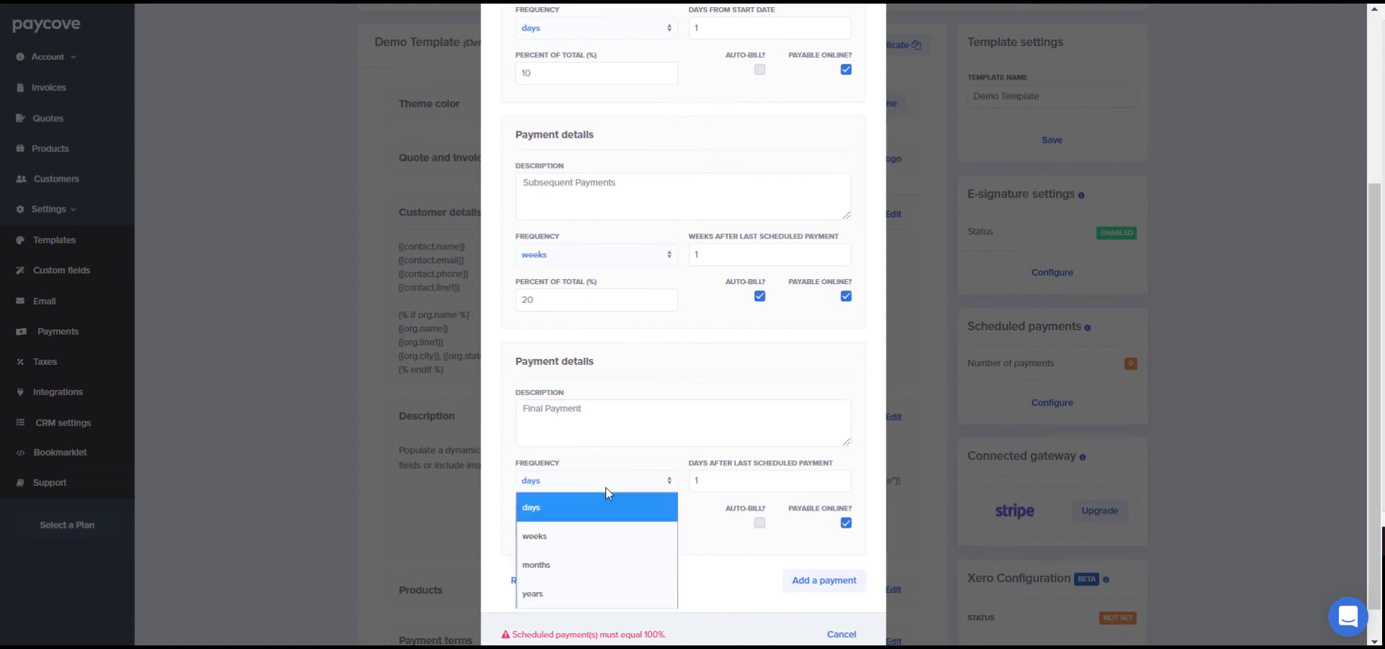
pyautogui.click(629, 534)
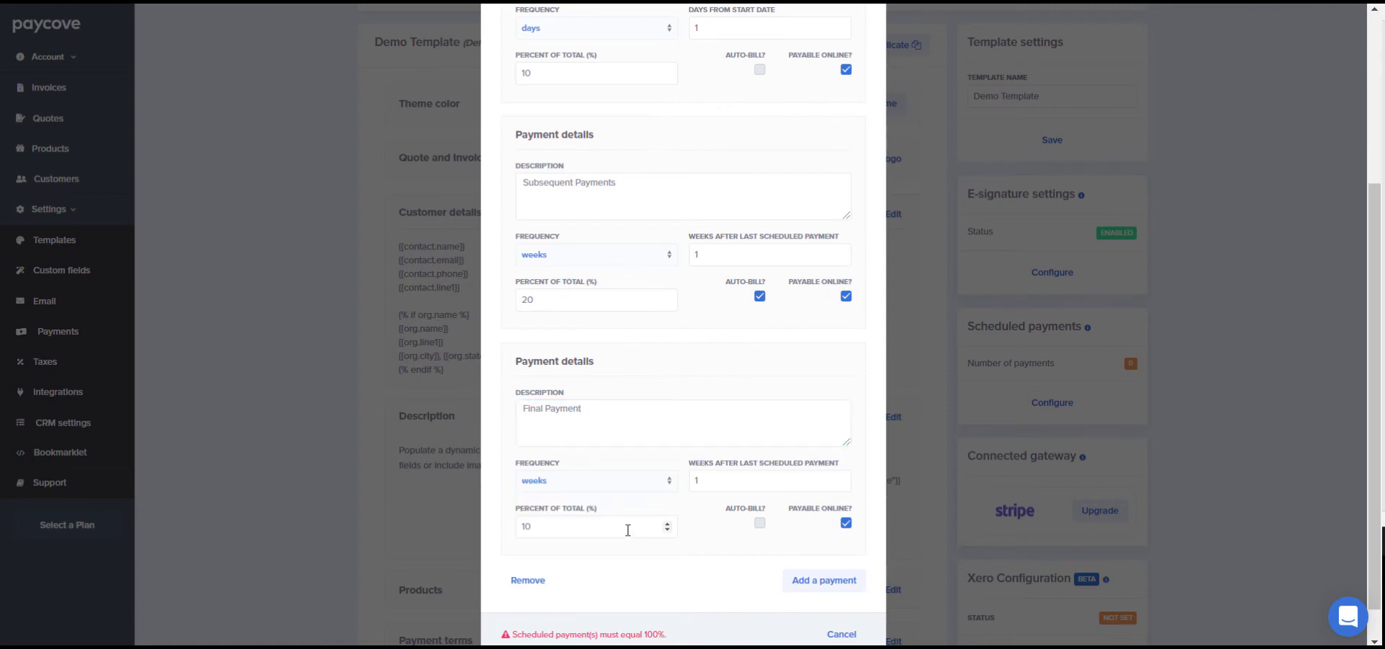
# - Set the final payment to 70 percent of the total, save the template's payment schedule and dismiss the confirmation
pyautogui.moveTo(629, 534); pyautogui.dragTo(494, 534)
pyautogui.write('70')
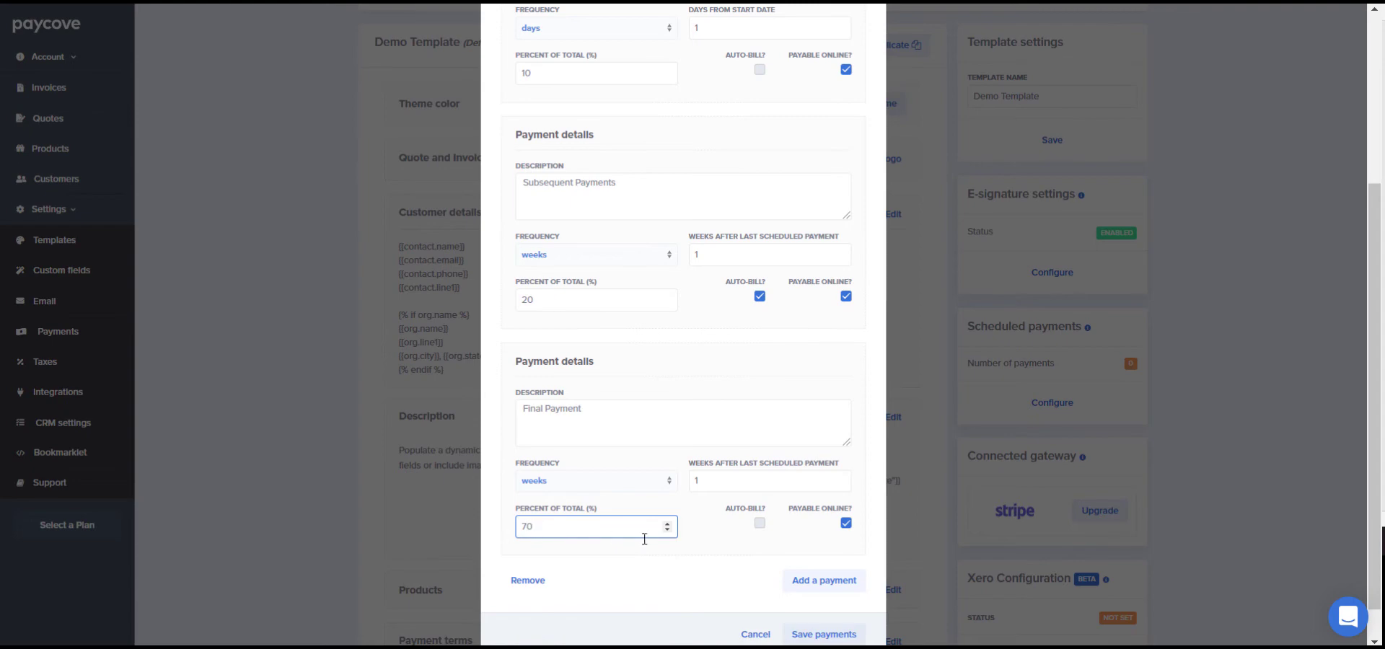
pyautogui.click(837, 635)
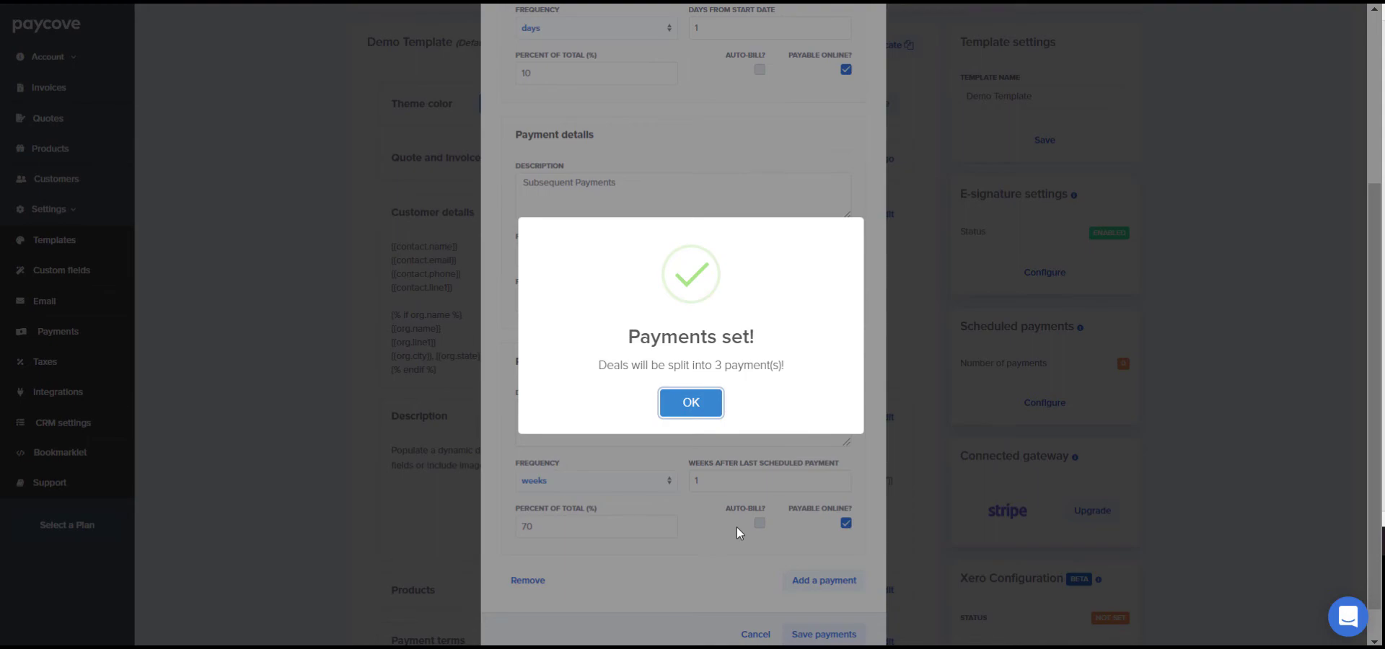
pyautogui.click(692, 402)
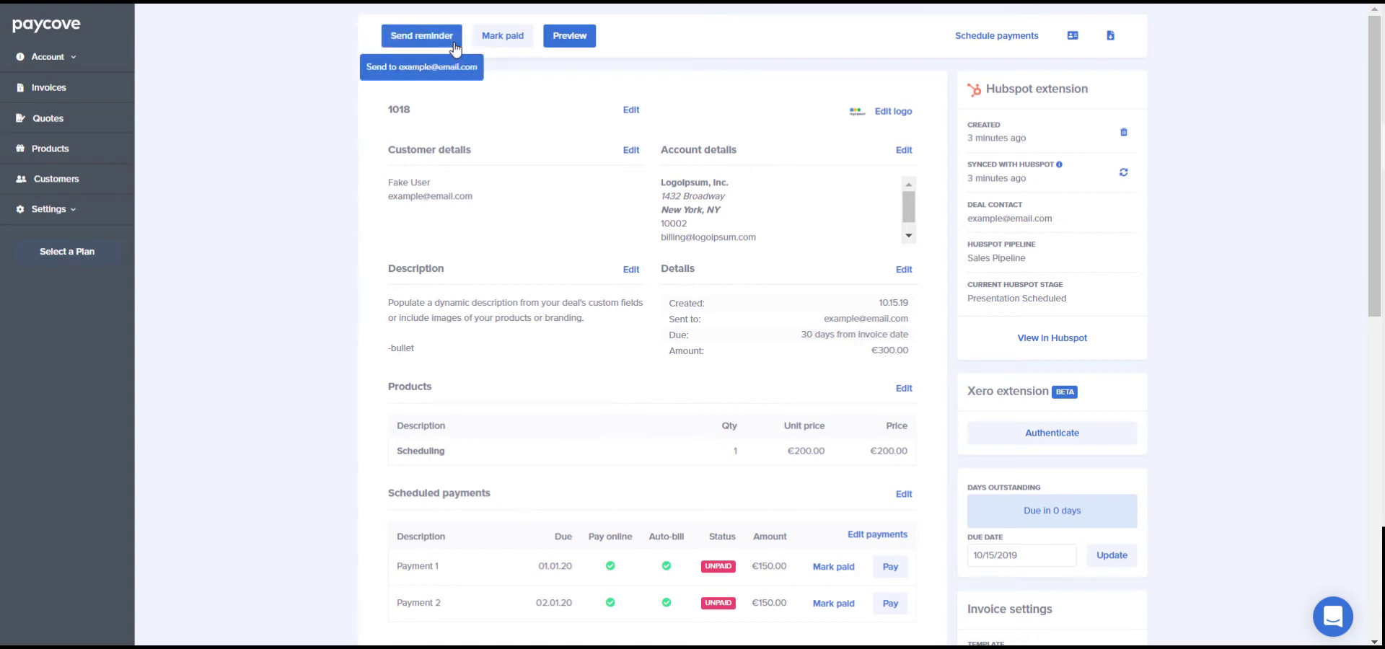
# - Send the customer a reminder for the invoice and open the account's email settings
pyautogui.click(454, 45)
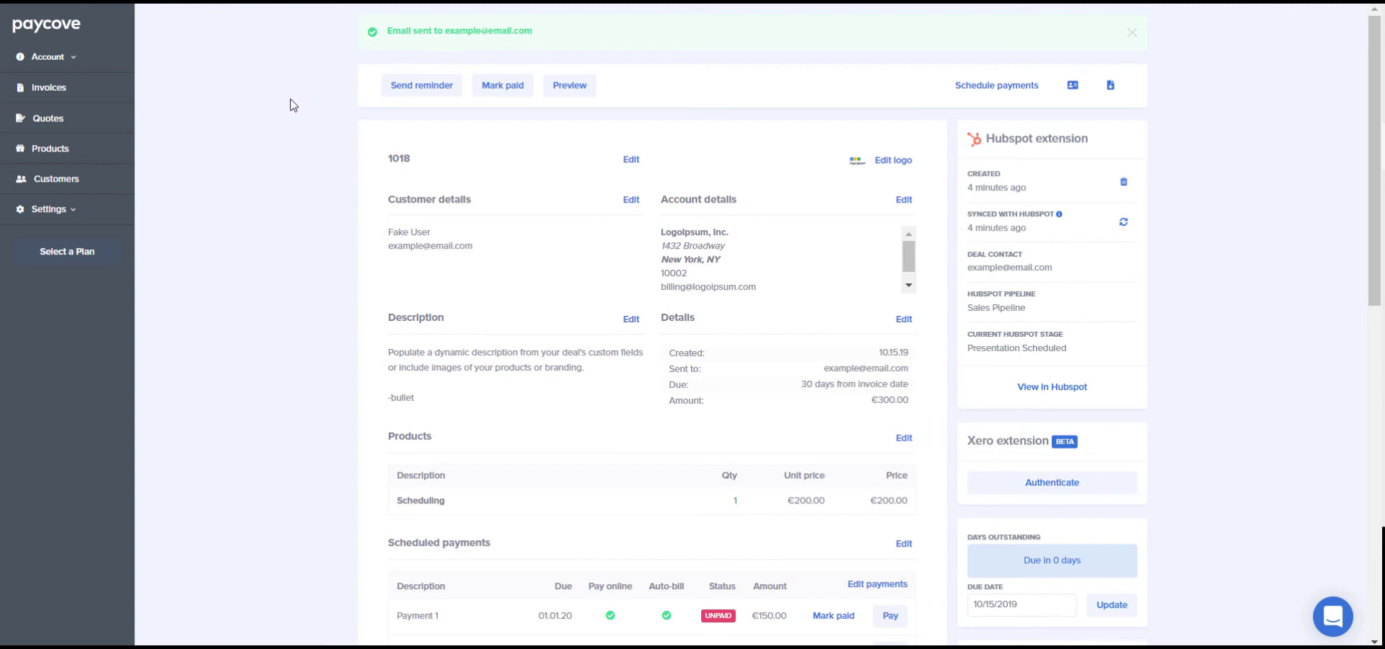
pyautogui.click(52, 209)
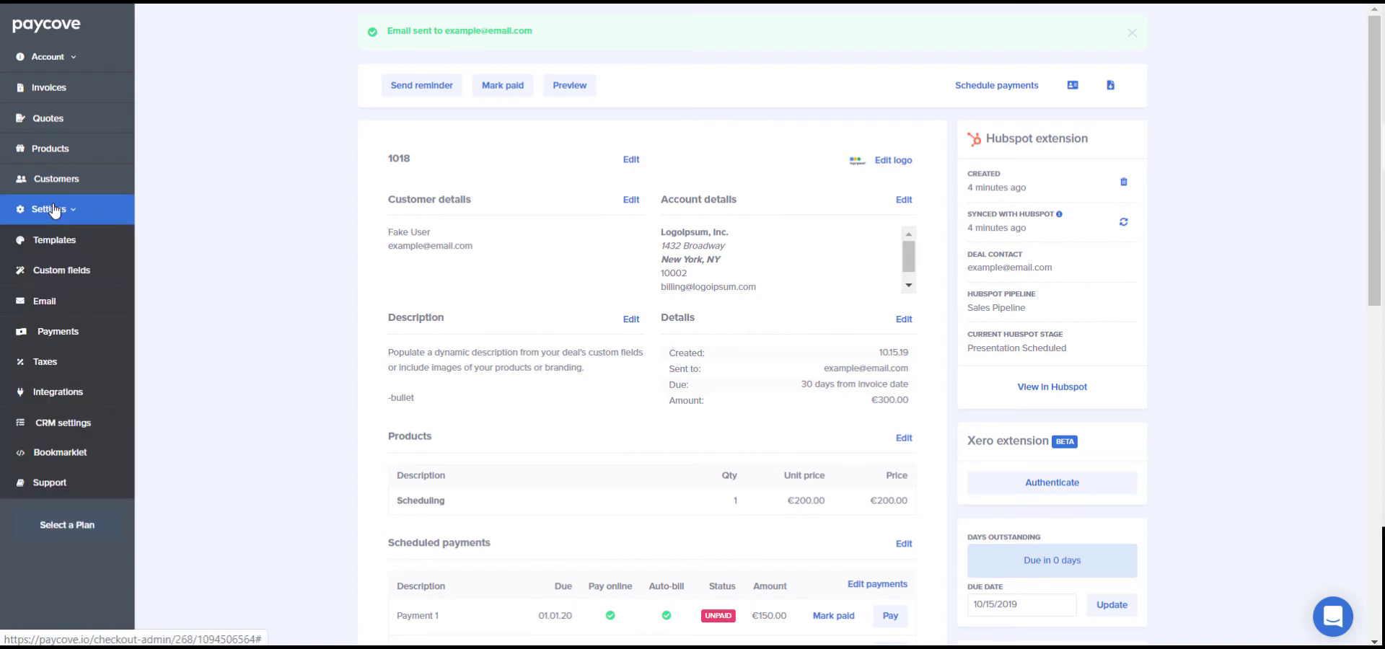
pyautogui.click(65, 301)
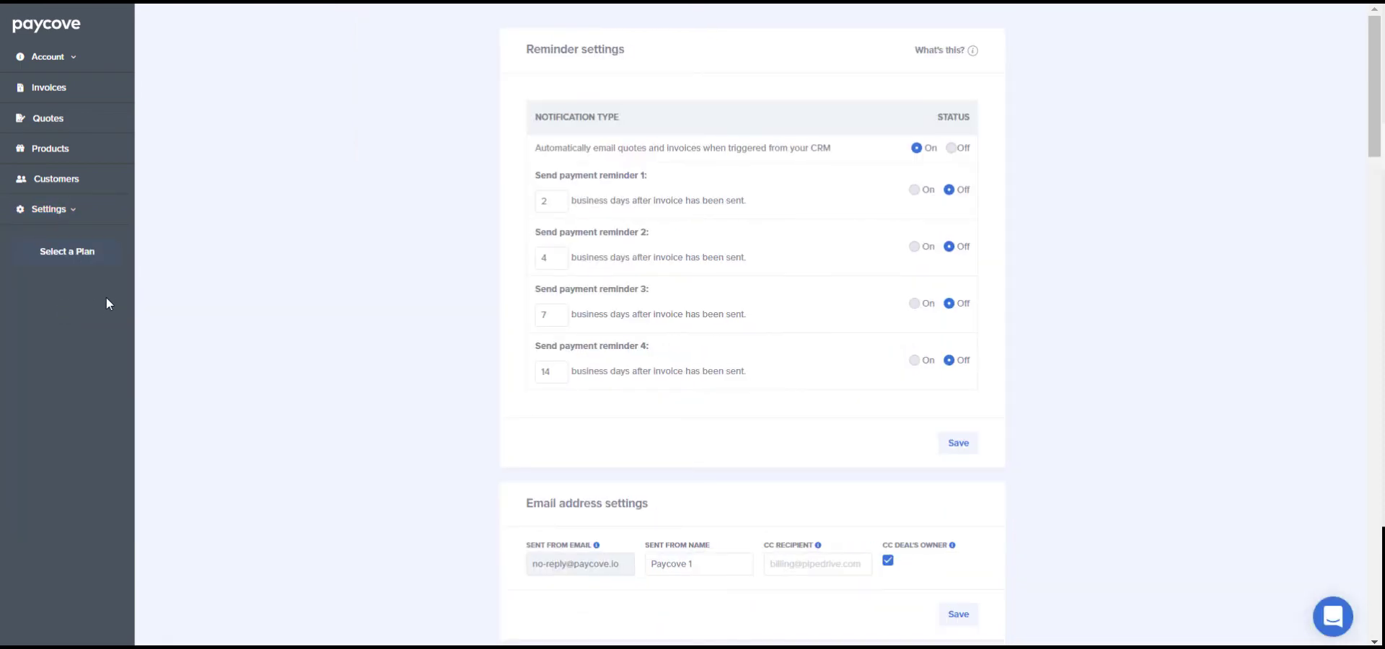
# - Turn on payment reminder 1 and set it to 30 business days after the invoice has been sent
pyautogui.click(913, 190)
pyautogui.click(551, 201)
pyautogui.press('BackSpace')
pyautogui.write('30')
# - Save the Invoice Reminder email template and review its contents
pyautogui.scroll(-3, 516, 287)
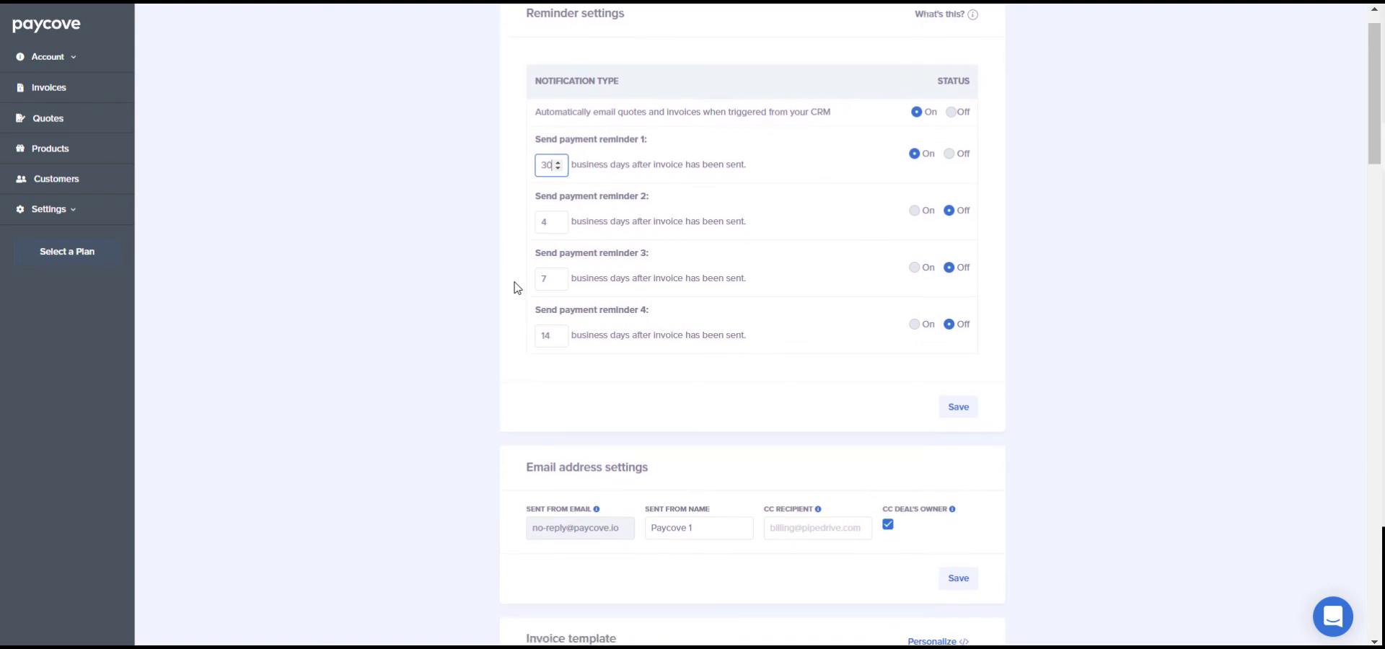
pyautogui.scroll(-6, 516, 287)
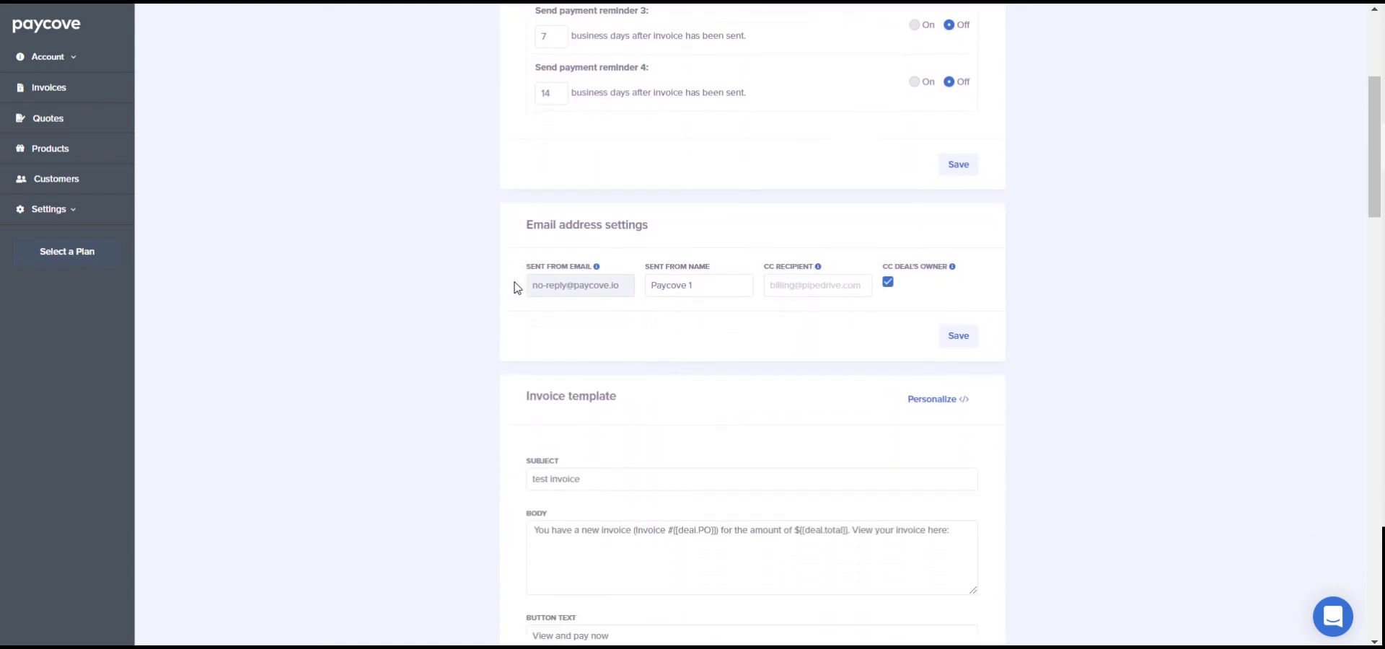
pyautogui.scroll(-7, 525, 278)
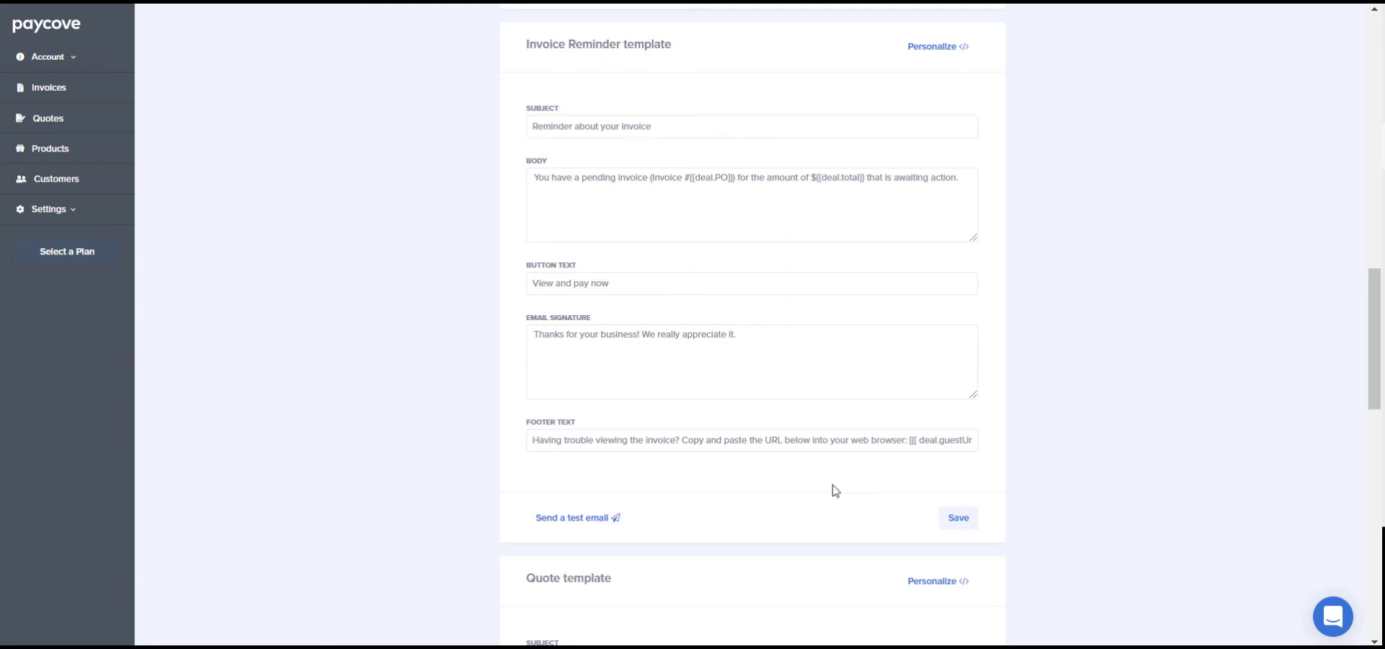
pyautogui.click(956, 520)
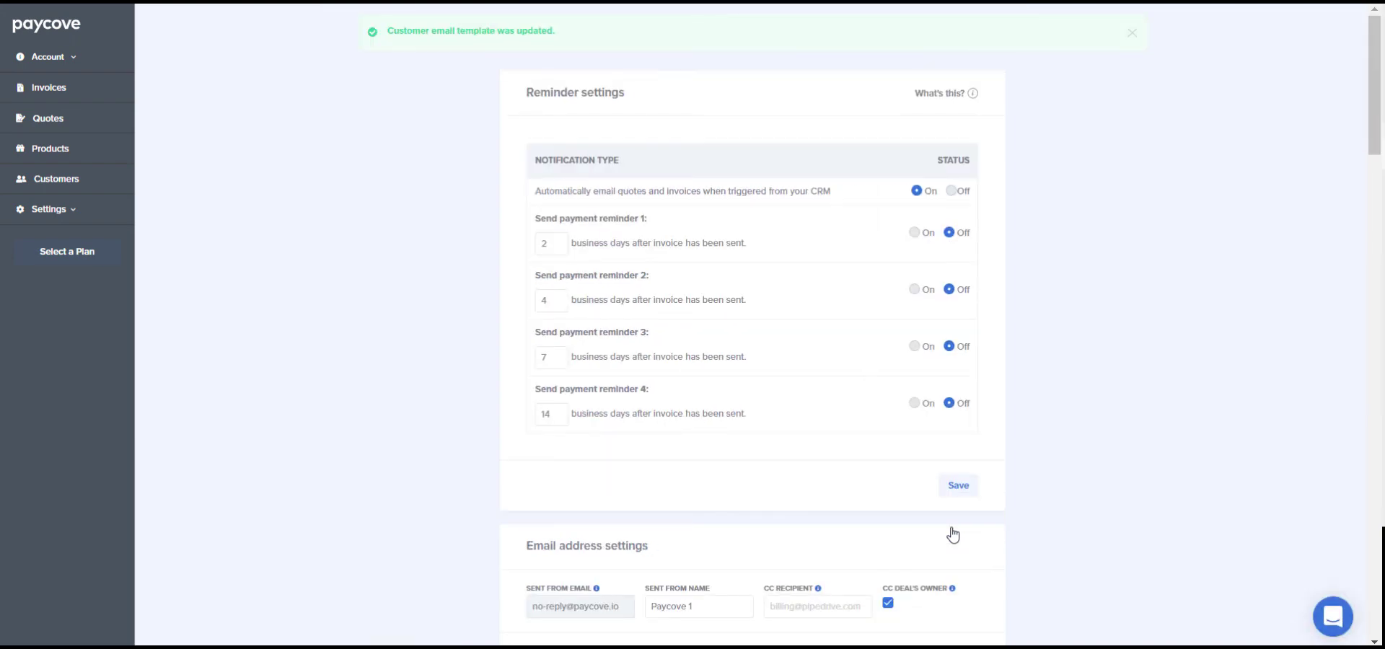
pyautogui.scroll(-5, 954, 533)
pyautogui.scroll(-10, 954, 531)
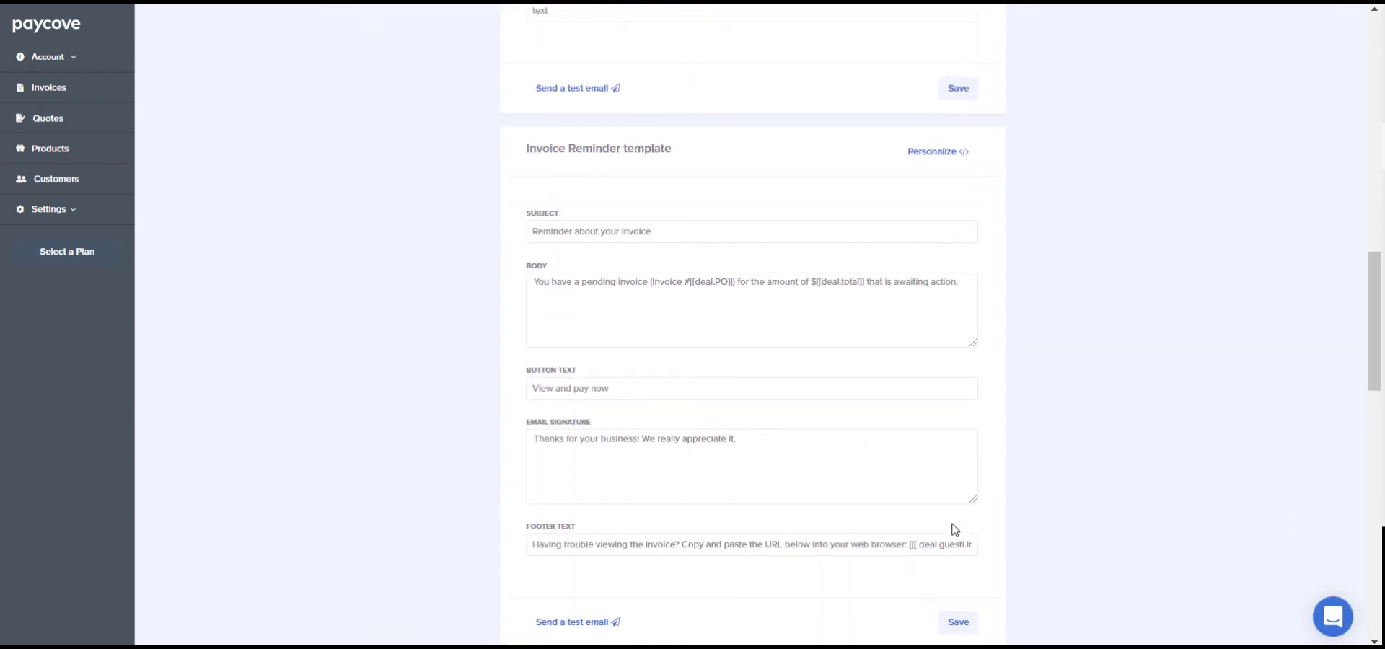